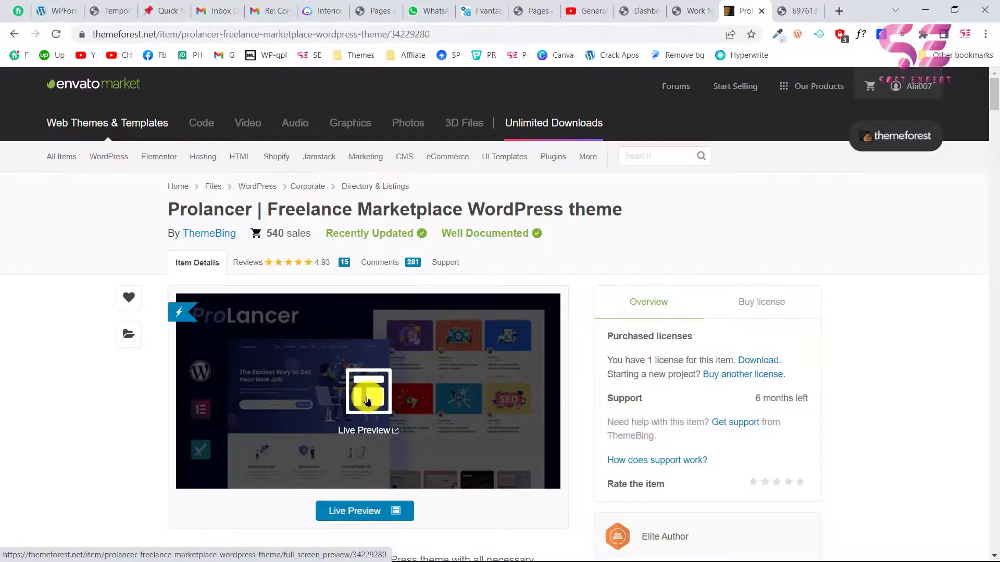
# Open the Prolancer live demo preview and browse the available demo homepages.
pyautogui.click(367, 401)
pyautogui.scroll(-3, 458, 451)
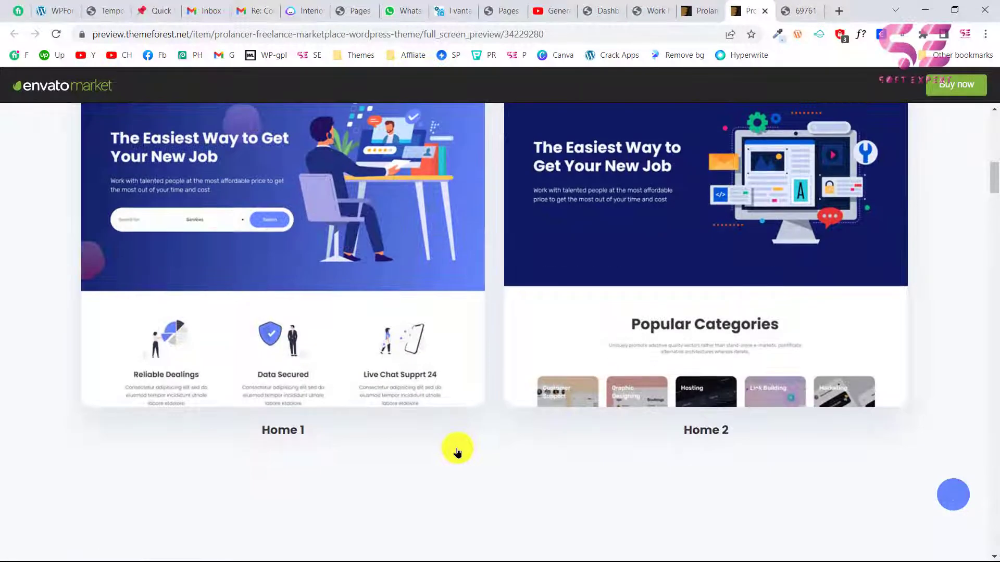
pyautogui.scroll(-8, 457, 451)
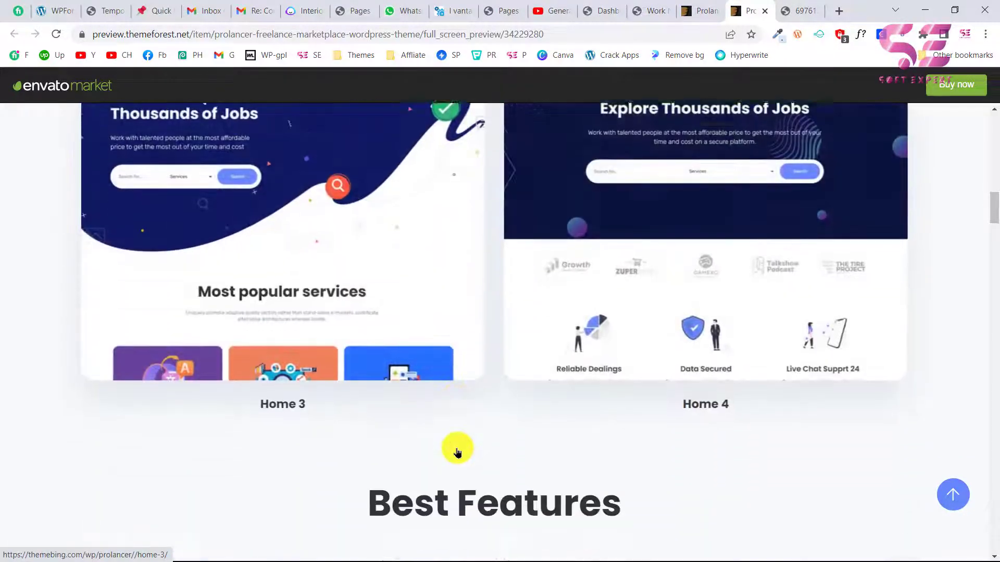
pyautogui.scroll(8, 458, 451)
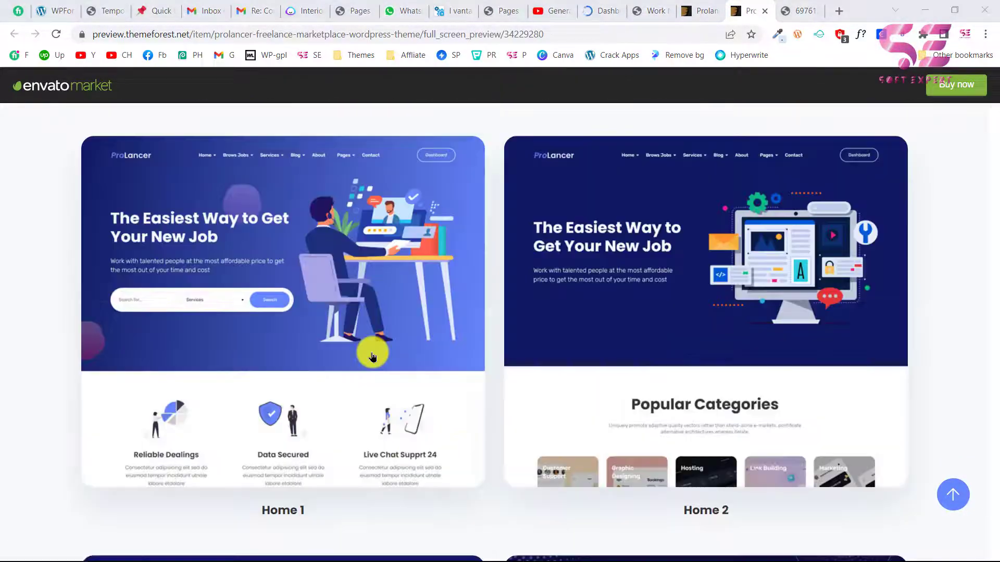
# Open the Home 1 ProLancer demo and scroll its homepage down to the footer.
pyautogui.click(289, 347)
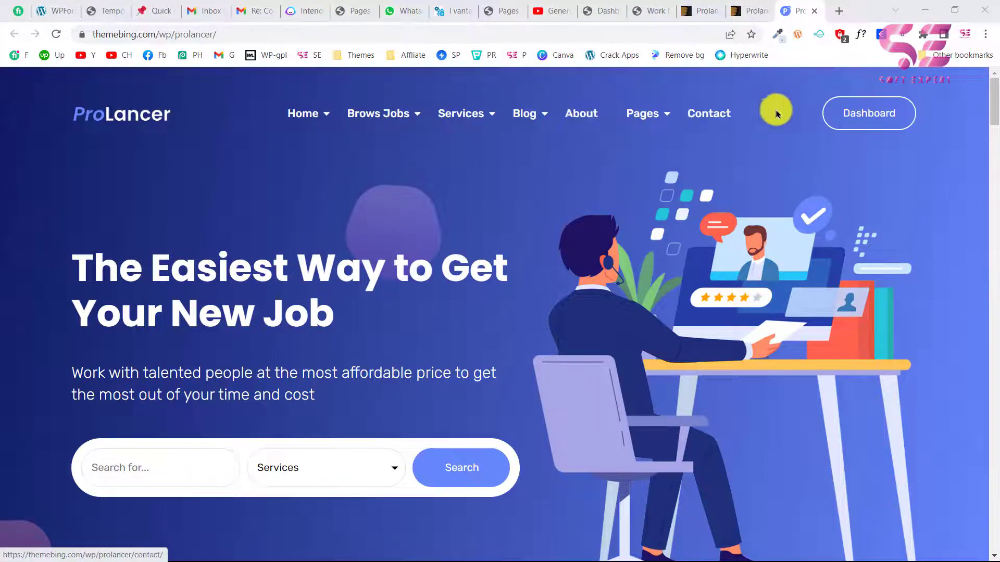
pyautogui.click(183, 458)
pyautogui.scroll(-5, 407, 415)
pyautogui.scroll(-15, 408, 418)
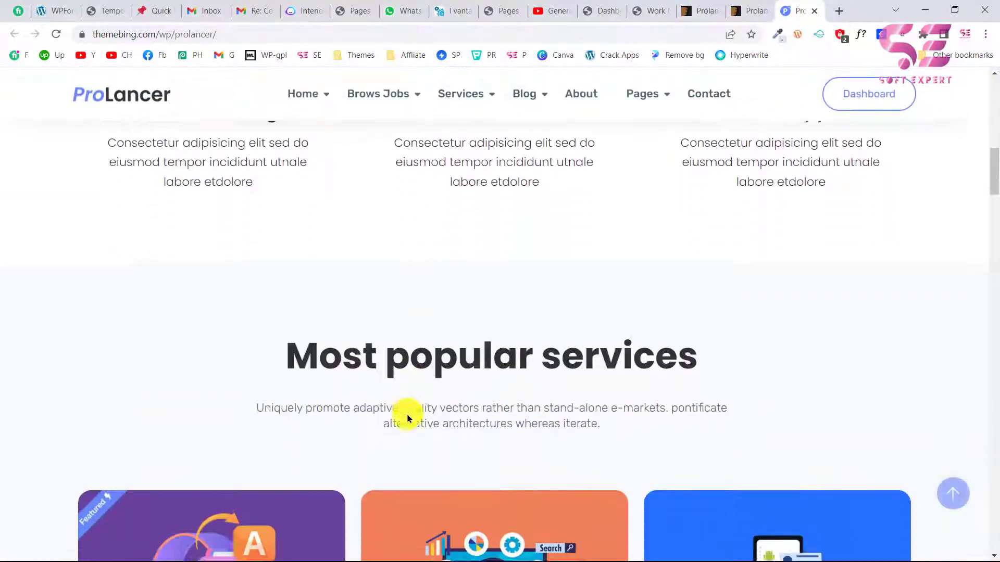
pyautogui.scroll(-18, 408, 418)
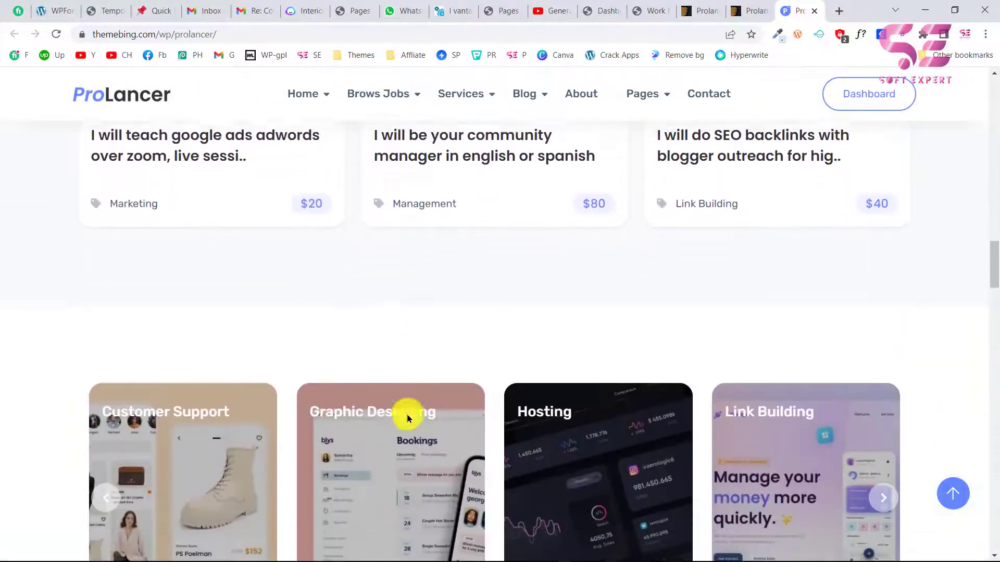
pyautogui.scroll(-15, 407, 418)
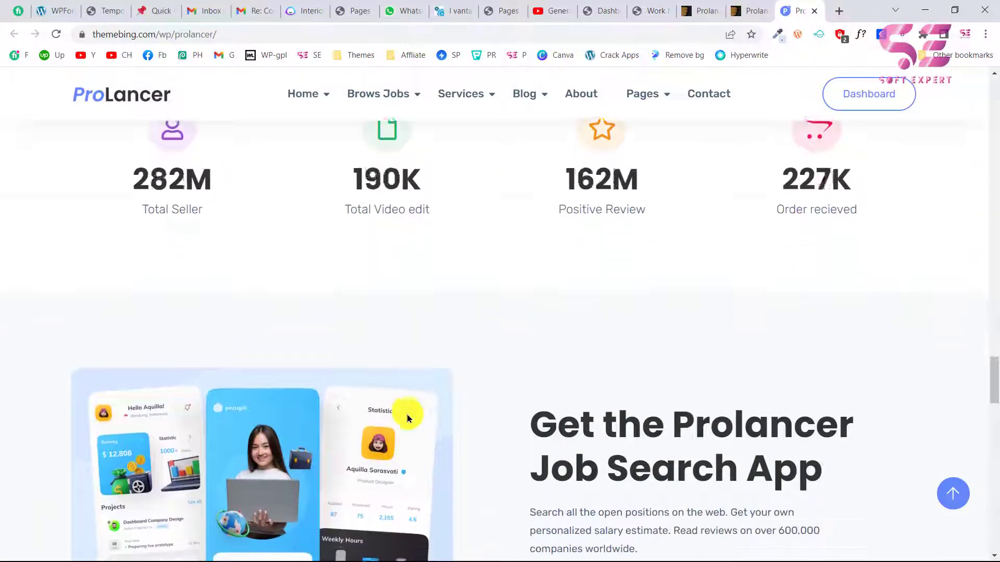
pyautogui.scroll(-15, 407, 418)
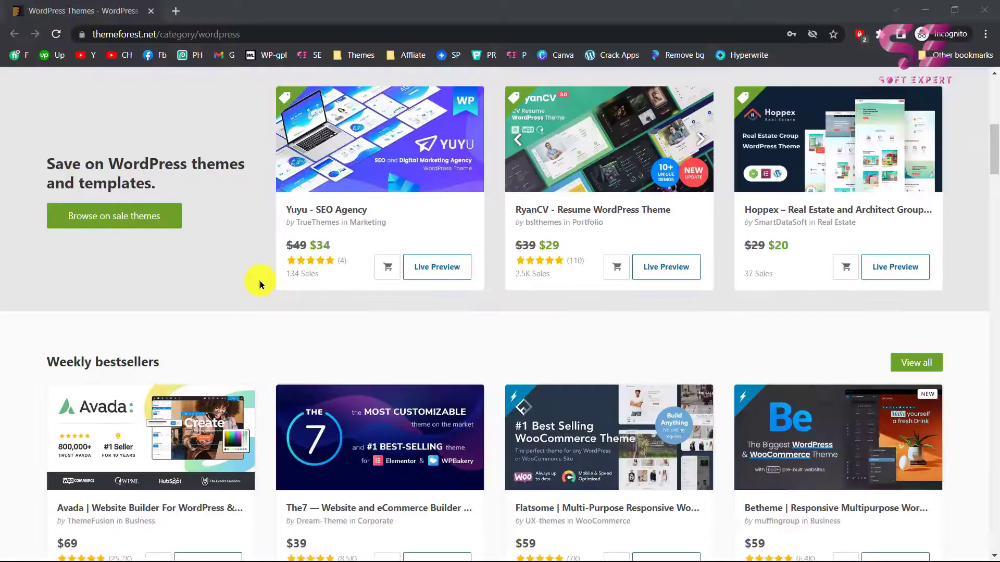
# Browse the ThemeForest WordPress themes category page.
pyautogui.scroll(-10, 259, 281)
pyautogui.scroll(-10, 260, 284)
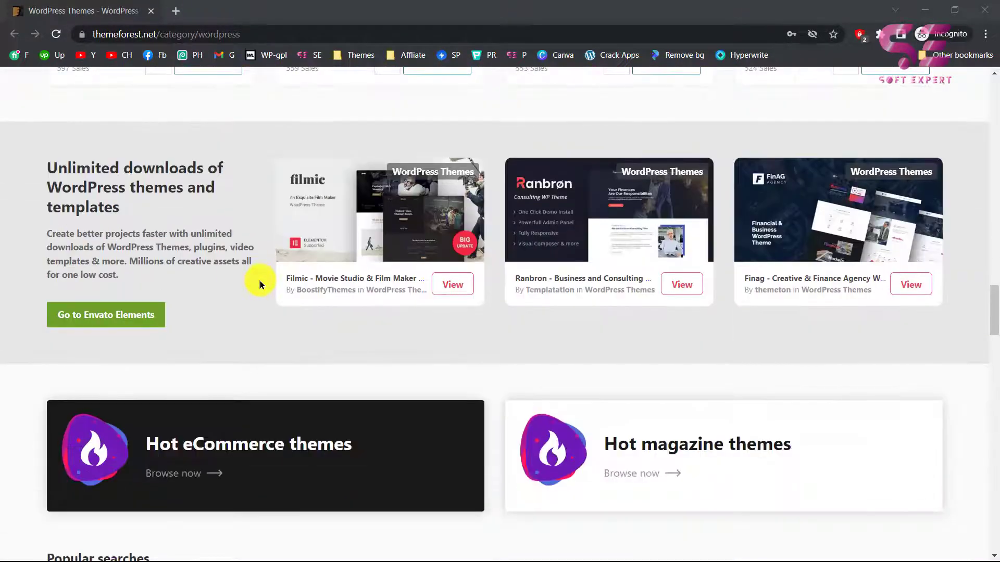
pyautogui.scroll(15, 260, 284)
pyautogui.scroll(6, 260, 284)
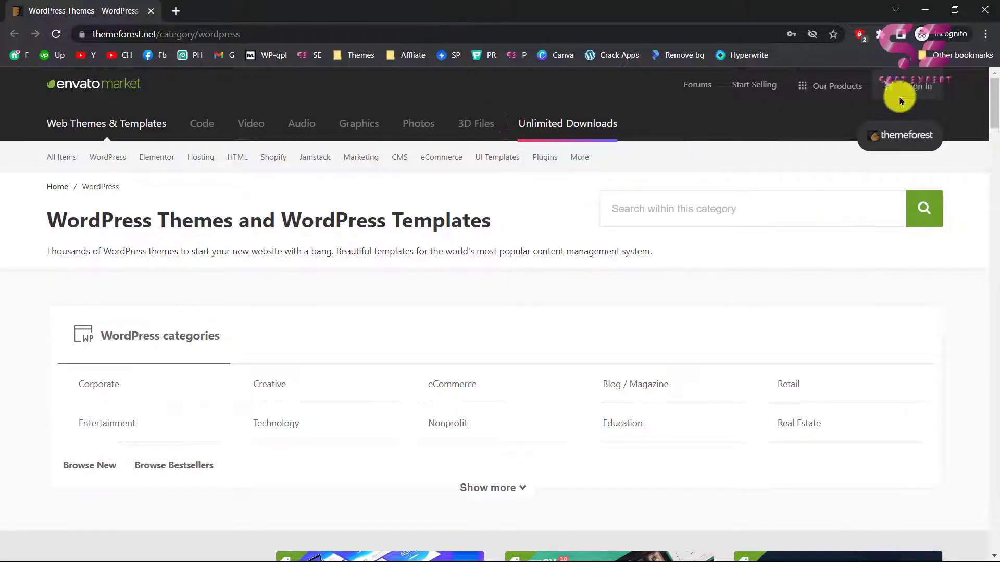
# Look over the Envato Sign In and Create account forms, then dismiss them.
pyautogui.click(912, 87)
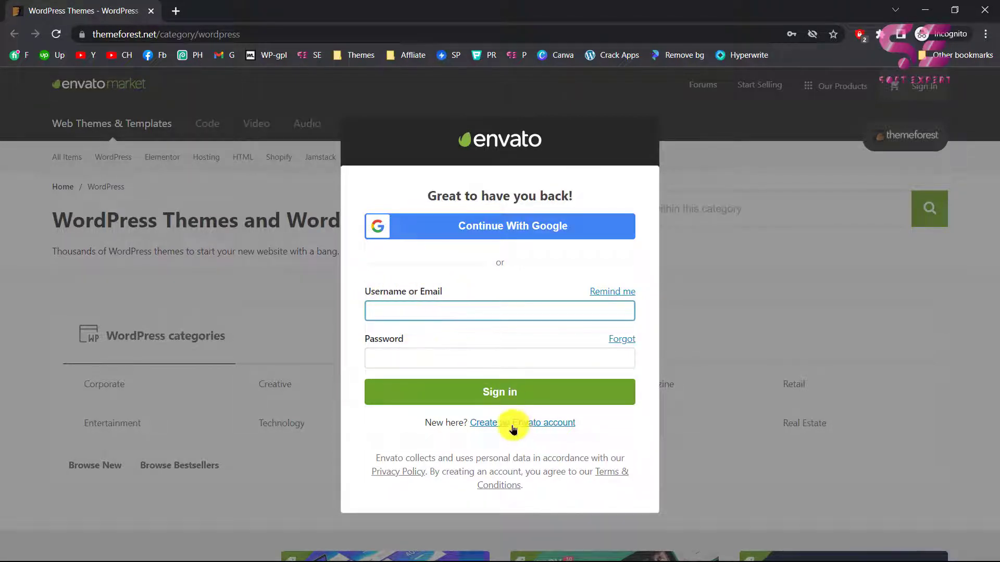
pyautogui.click(536, 426)
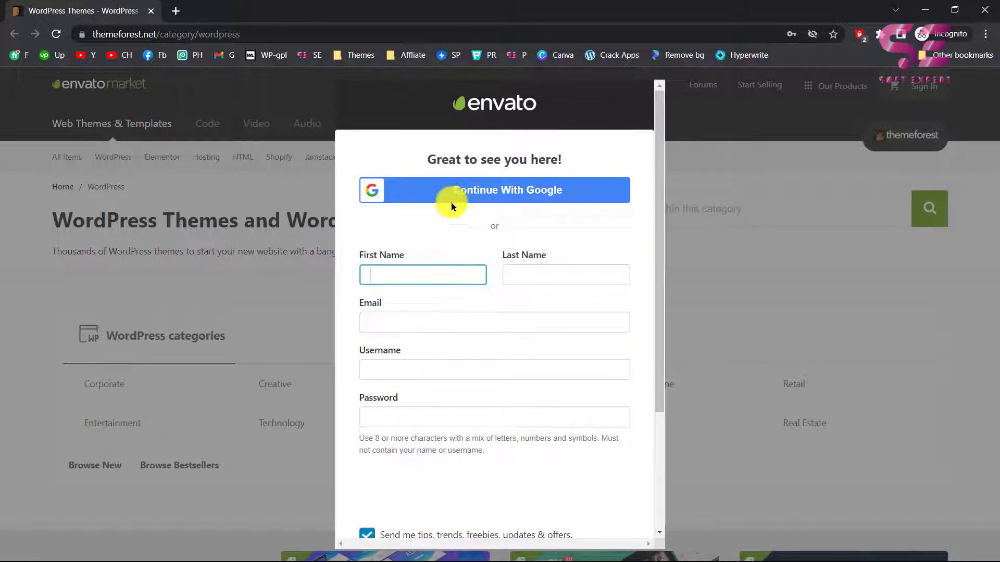
pyautogui.scroll(-3, 536, 249)
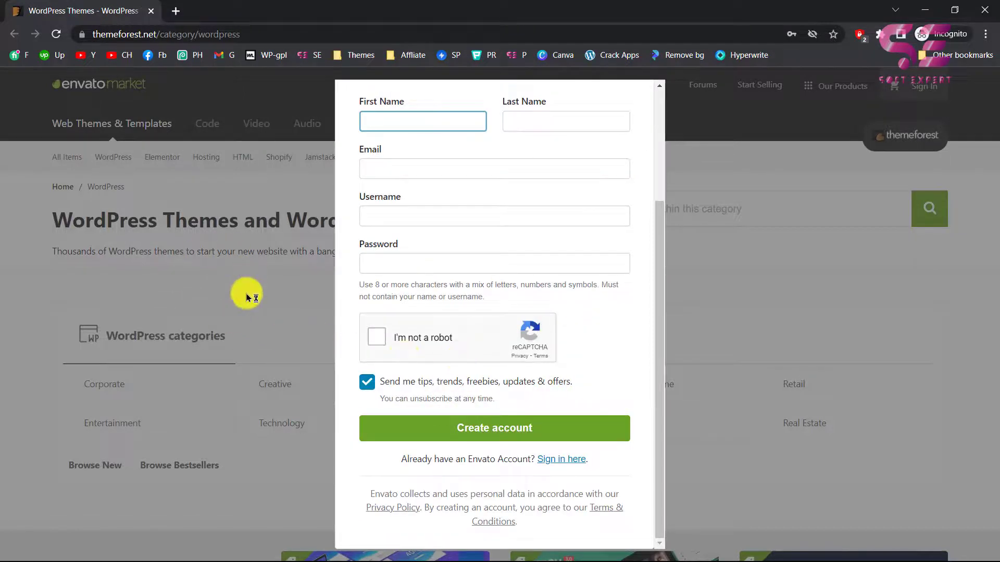
pyautogui.click(208, 101)
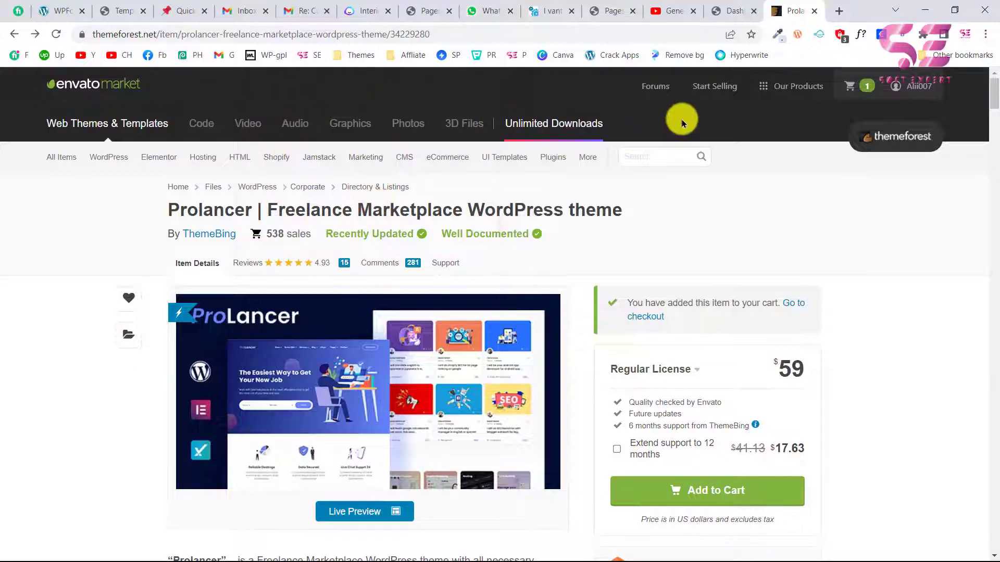
# Go to checkout from the Prolancer added-to-cart confirmation on the item page.
pyautogui.scroll(-5, 528, 253)
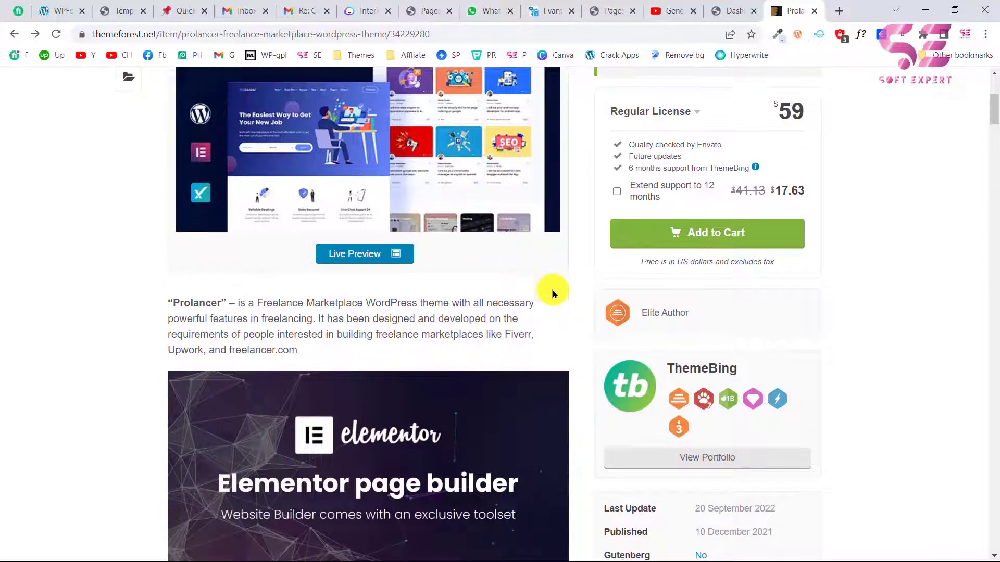
pyautogui.scroll(4, 551, 289)
pyautogui.scroll(-10, 551, 291)
pyautogui.scroll(10, 552, 289)
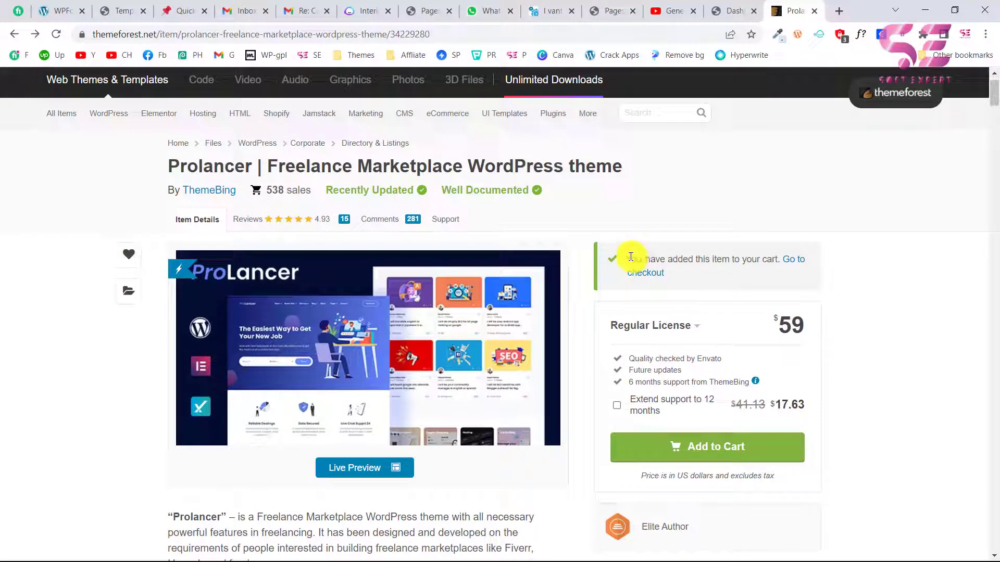
pyautogui.moveTo(631, 257); pyautogui.dragTo(758, 272)
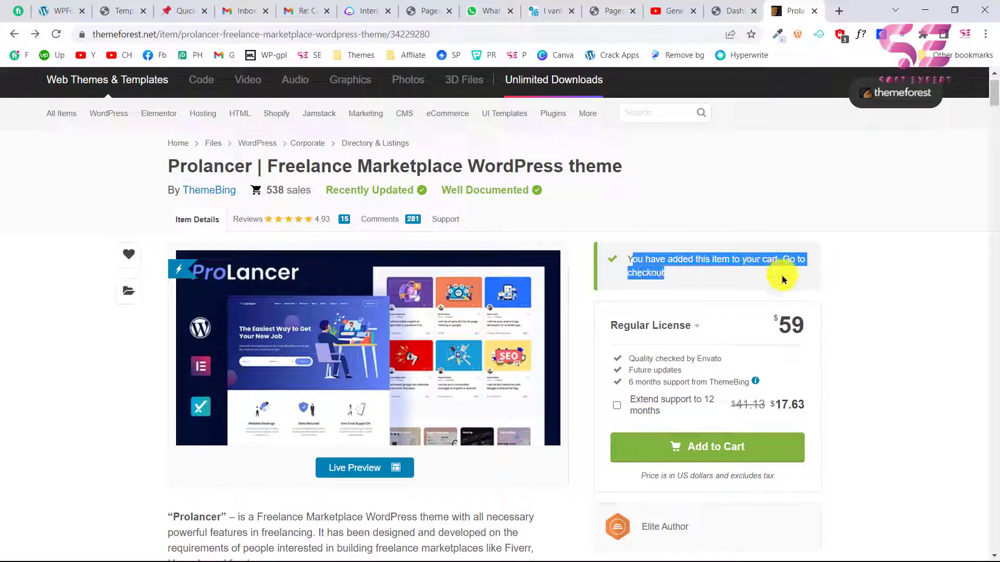
pyautogui.click(747, 270)
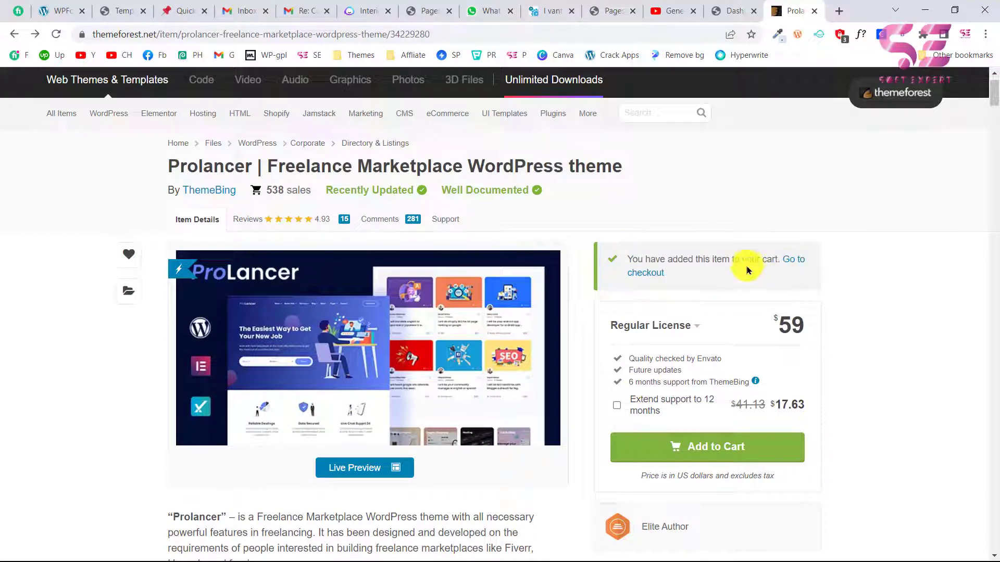
pyautogui.click(792, 261)
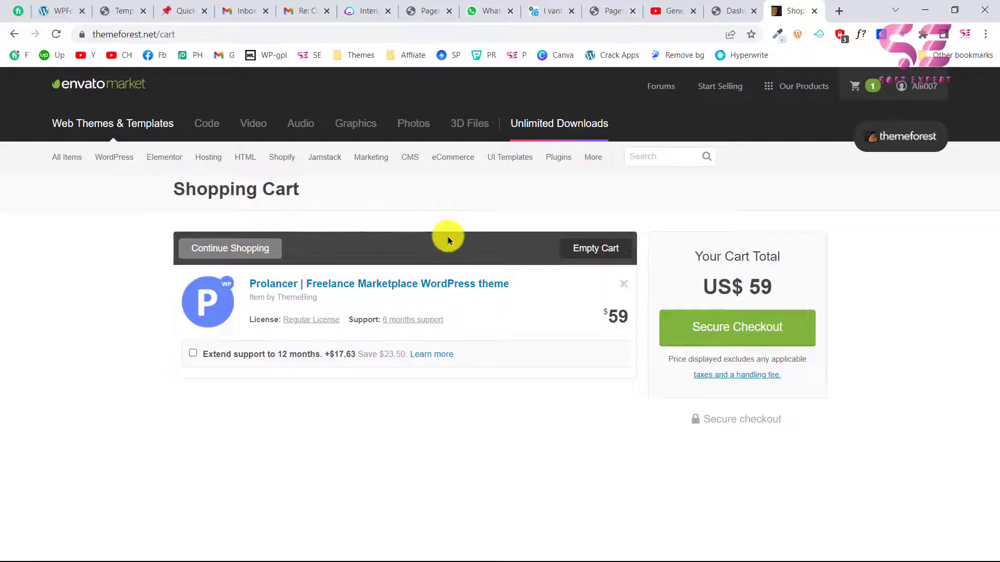
# Proceed through Secure Checkout and complete the card payment with Pay Securely.
pyautogui.click(743, 330)
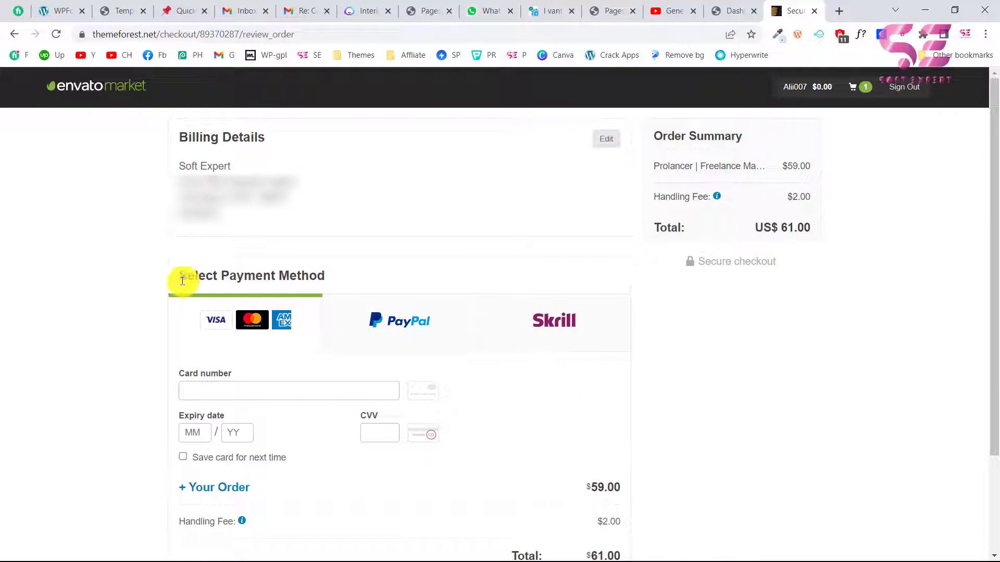
pyautogui.scroll(-2, 280, 315)
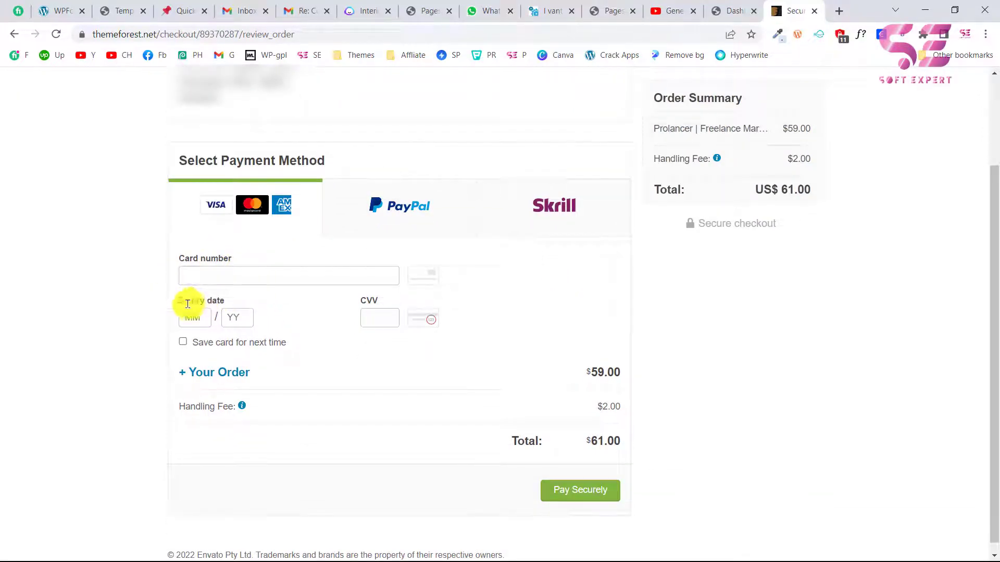
pyautogui.click(602, 493)
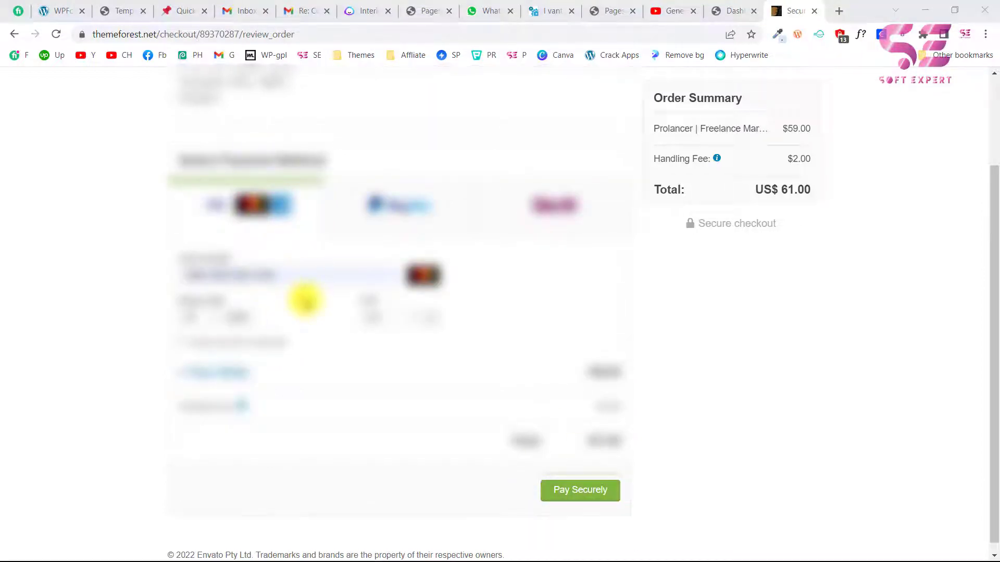
pyautogui.click(569, 492)
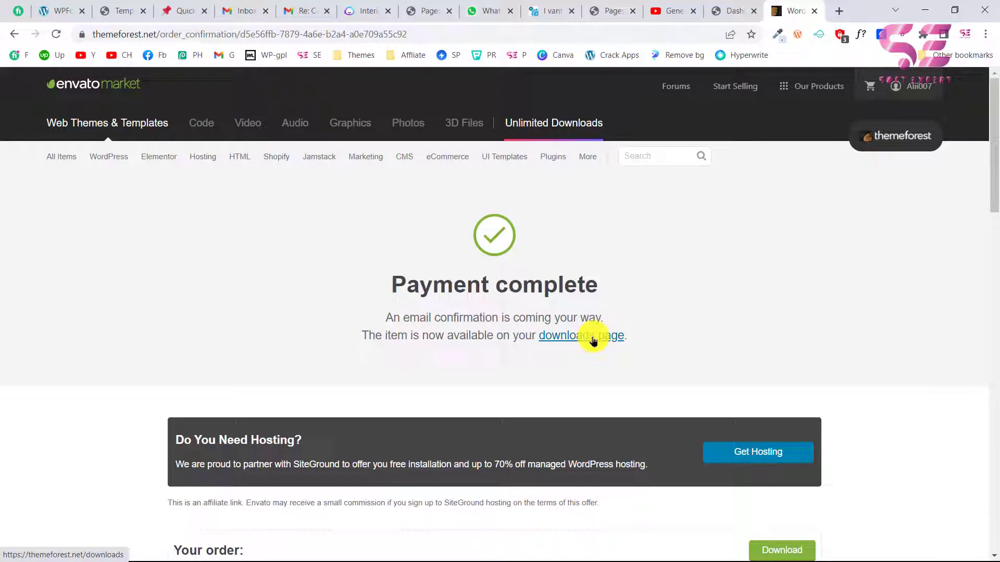
# On the Downloads page, request Prolancer's 'Installable WordPress file only' download.
pyautogui.click(575, 337)
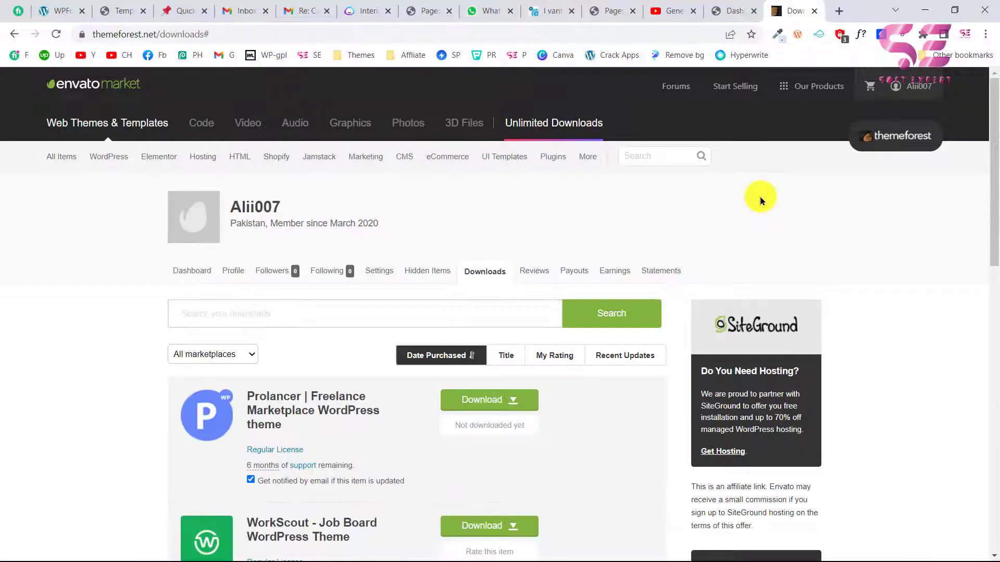
pyautogui.moveTo(894, 87)
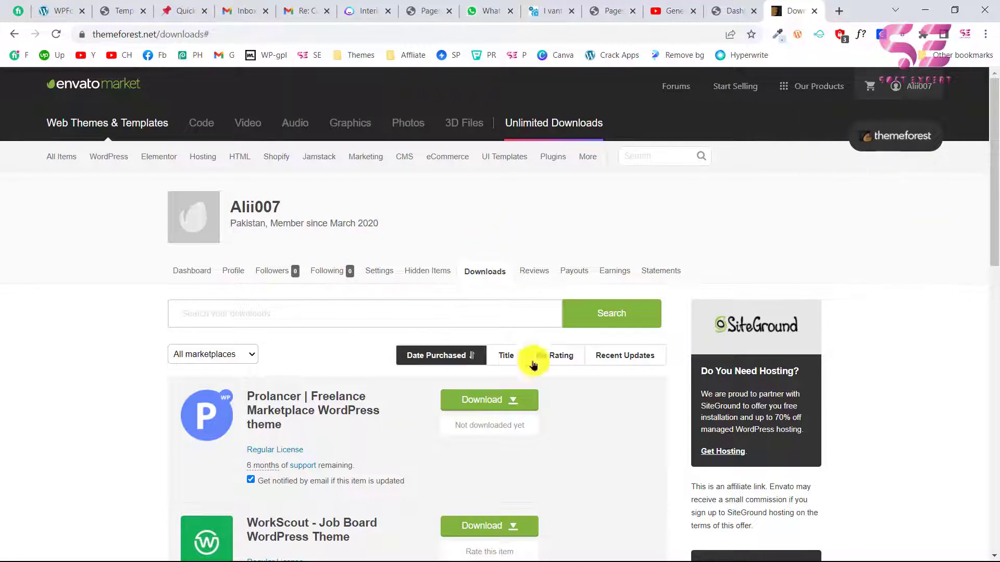
pyautogui.scroll(-1, 552, 422)
pyautogui.scroll(-1, 552, 422)
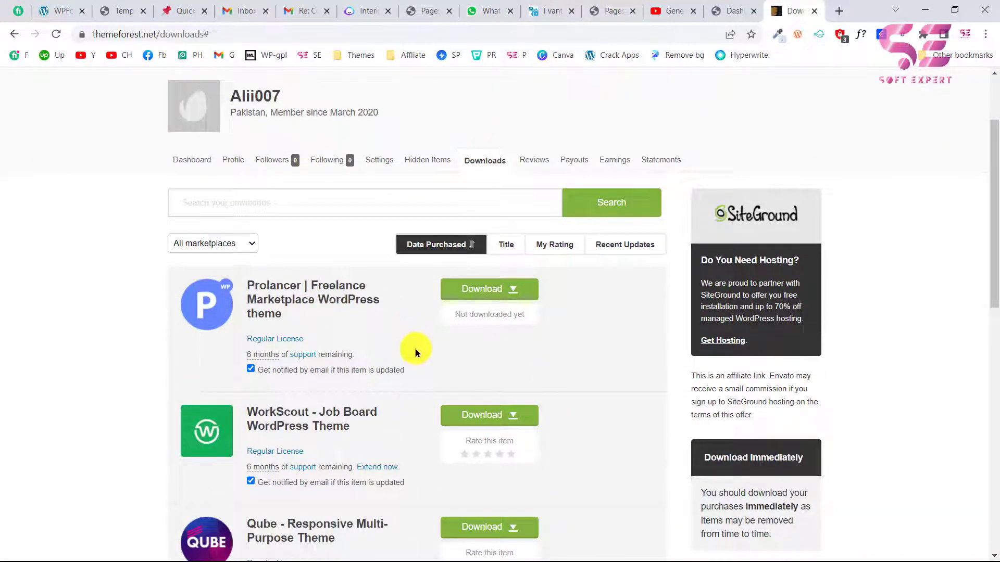
pyautogui.click(512, 294)
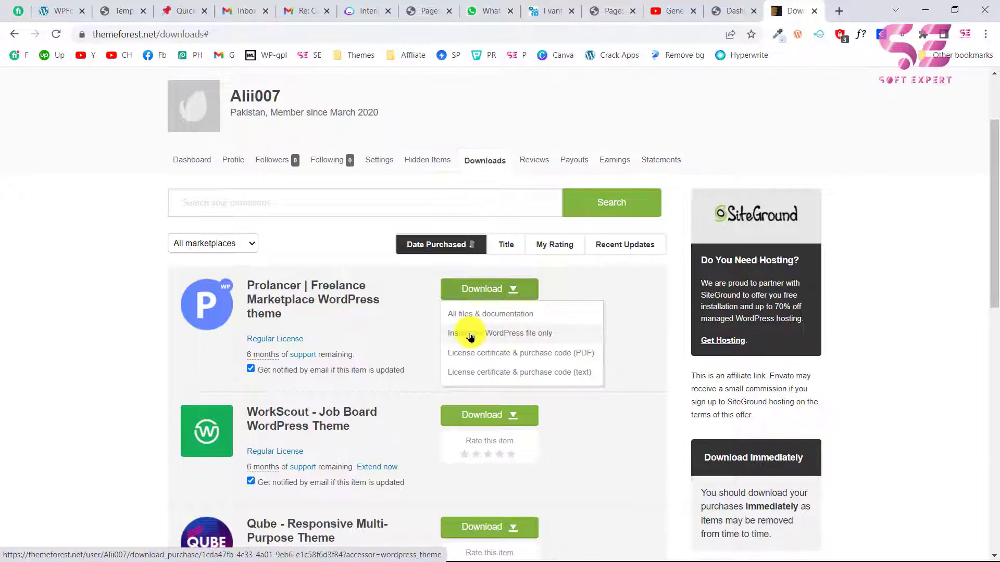
pyautogui.click(505, 335)
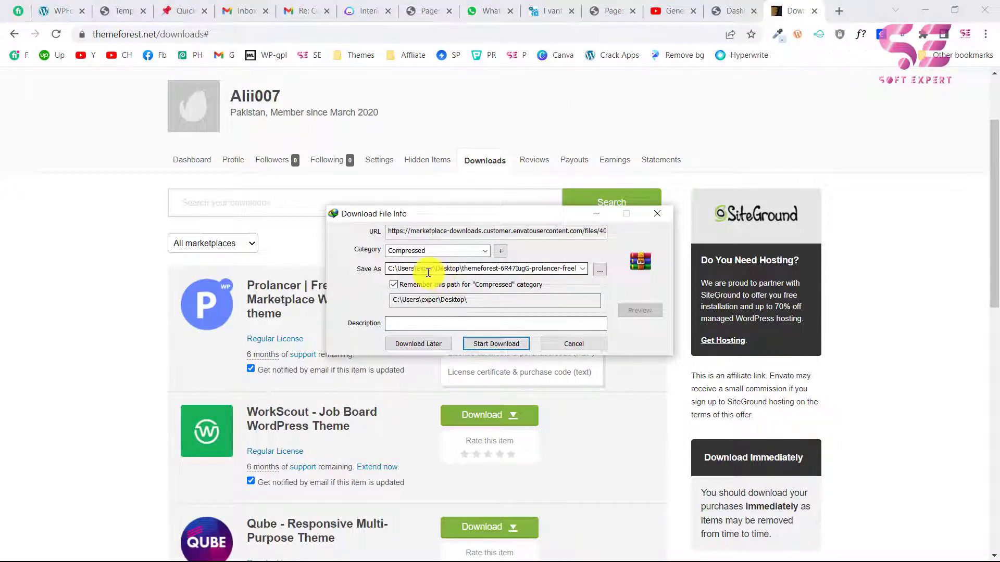
# Download the 6.95 MB Prolancer theme zip to the Desktop and close the completion notice.
pyautogui.click(492, 344)
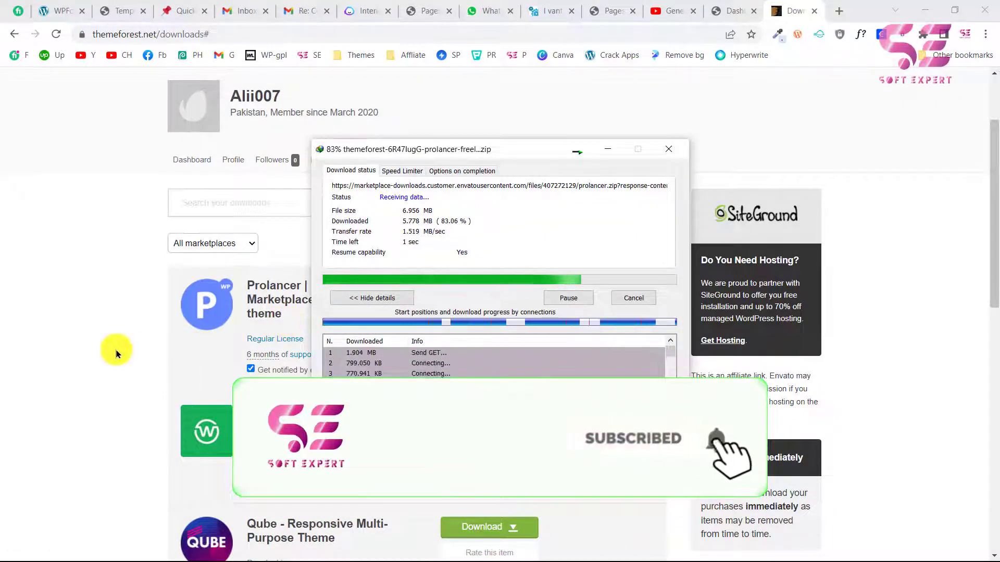
pyautogui.click(599, 324)
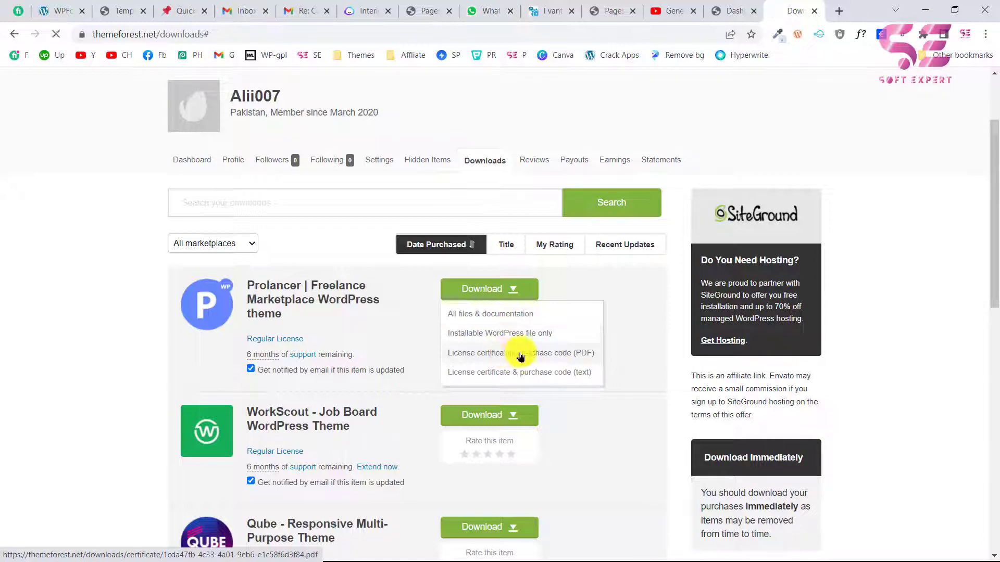
# Download Prolancer's 'License certificate & purchase code (PDF)'.
pyautogui.click(494, 345)
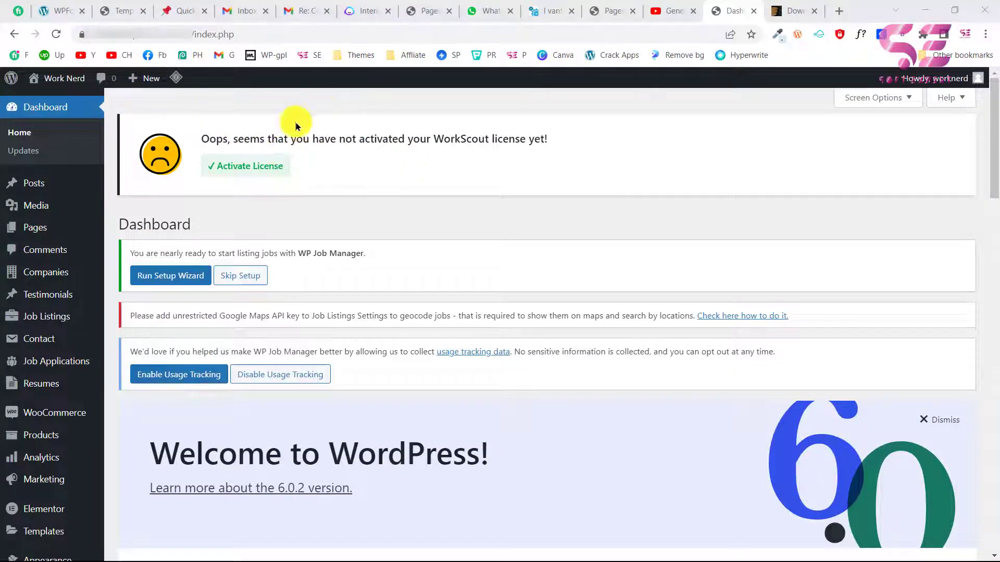
# Open the Work Nerd site in a new tab, scroll its homepage, then return to the dashboard.
pyautogui.rightClick(61, 80)
pyautogui.click(91, 87)
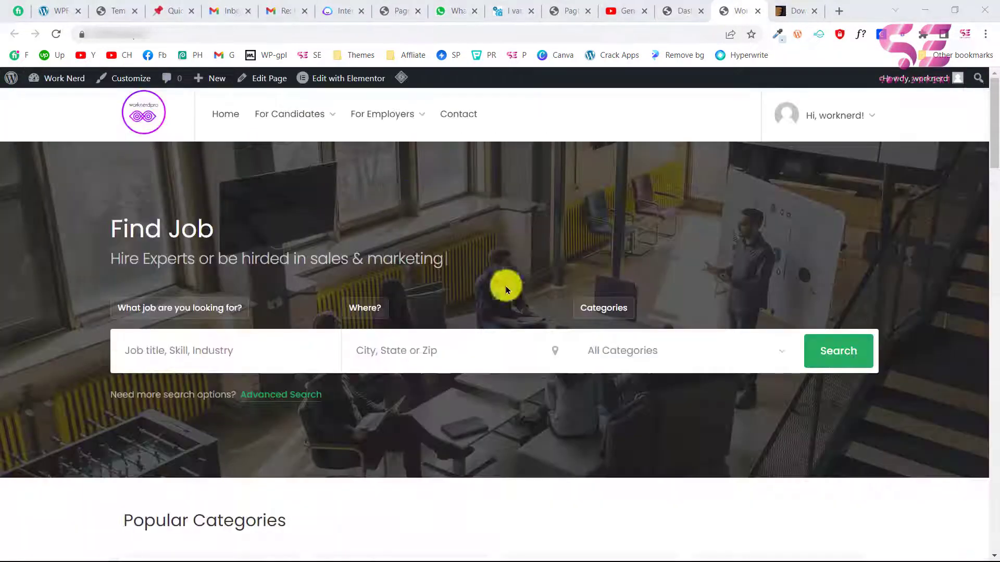
pyautogui.scroll(-12, 536, 167)
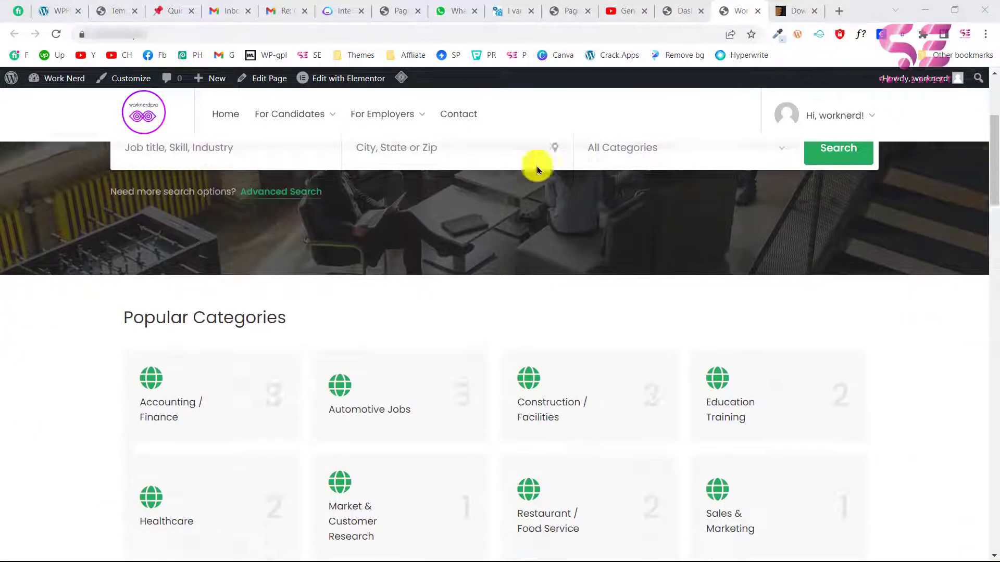
pyautogui.scroll(-15, 580, 281)
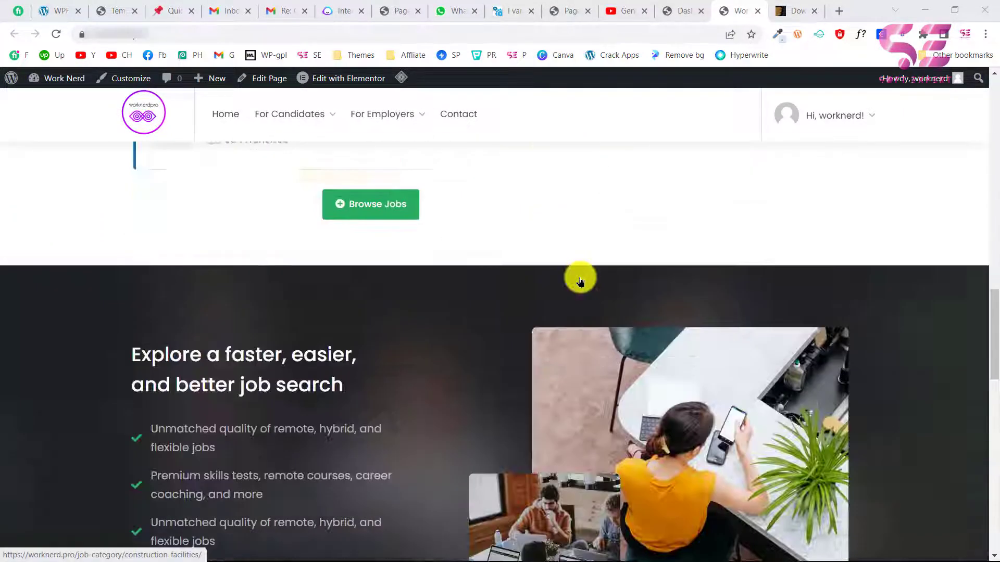
pyautogui.scroll(20, 580, 282)
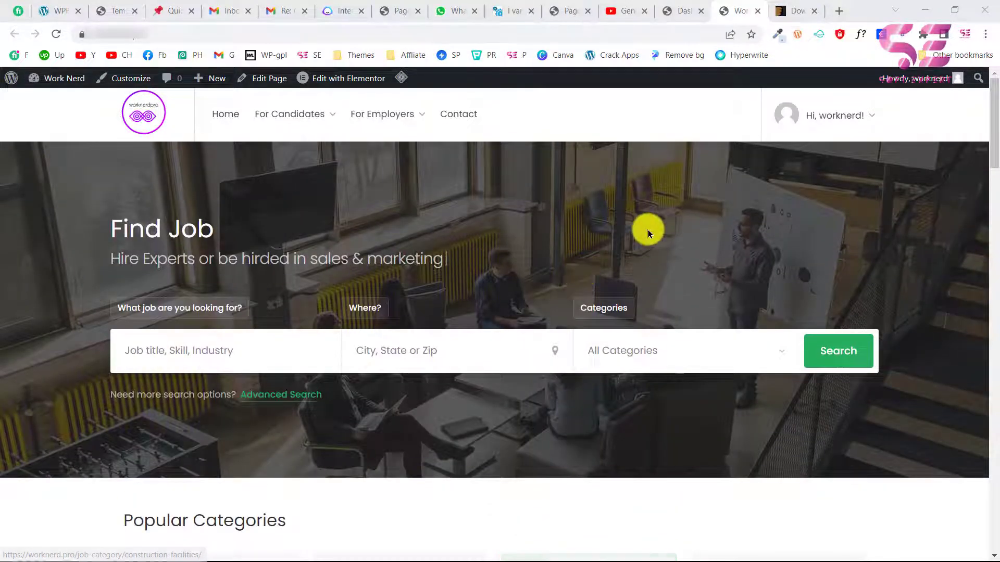
pyautogui.click(671, 12)
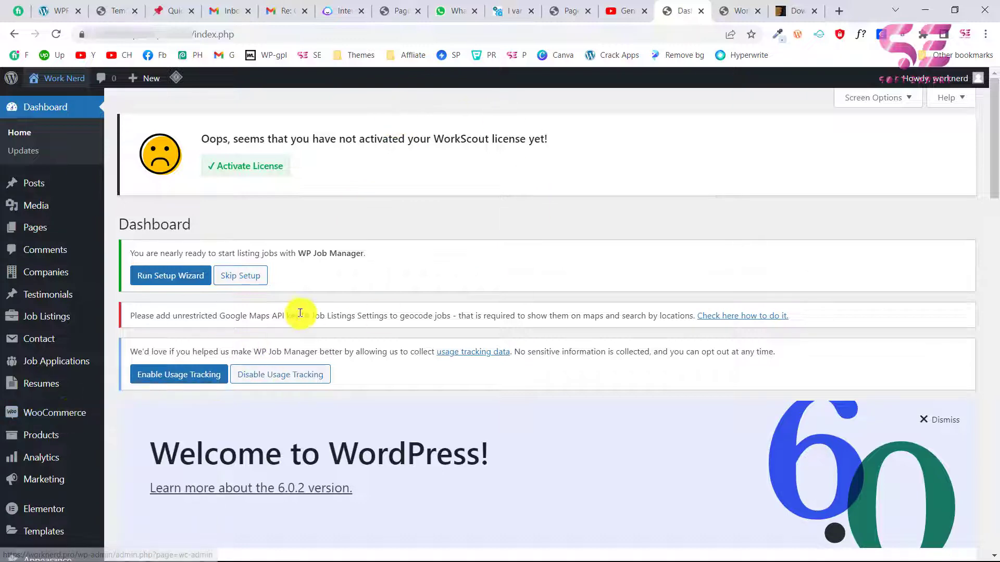
# Install the WP Reset plugin from Plugins > Add New and activate it.
pyautogui.scroll(-3, 11, 461)
pyautogui.moveTo(23, 429)
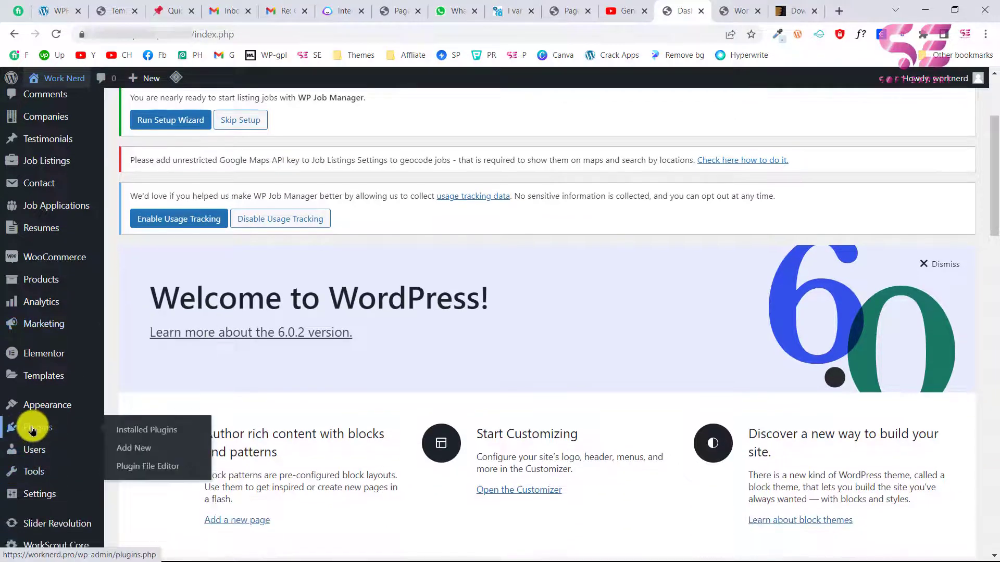
pyautogui.click(151, 447)
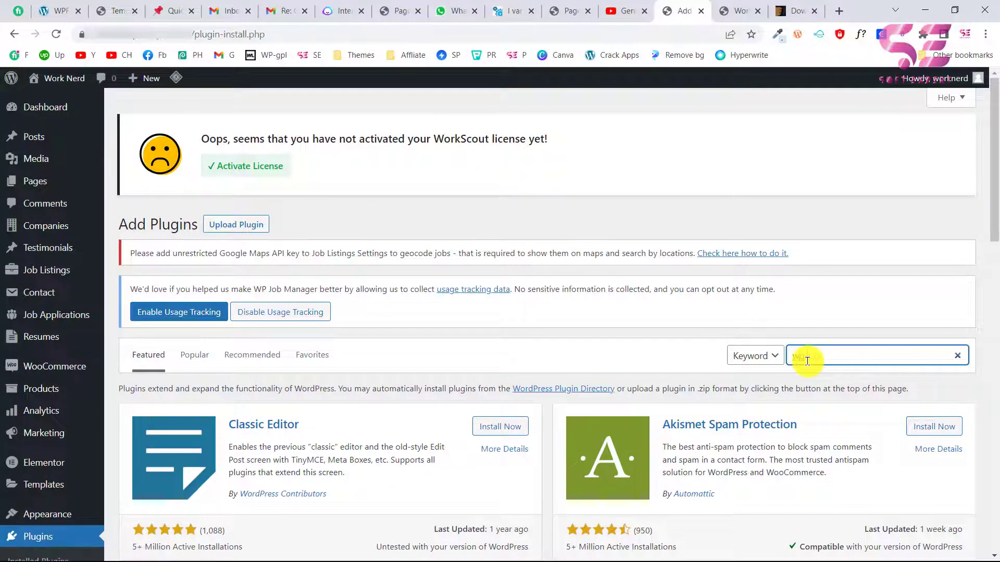
pyautogui.scroll(-3, 357, 297)
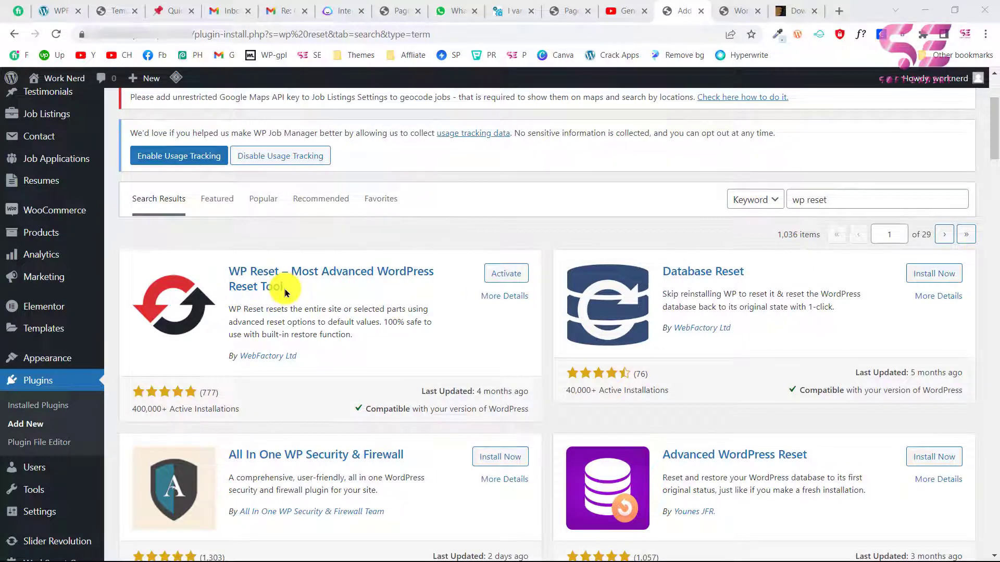
pyautogui.click(512, 275)
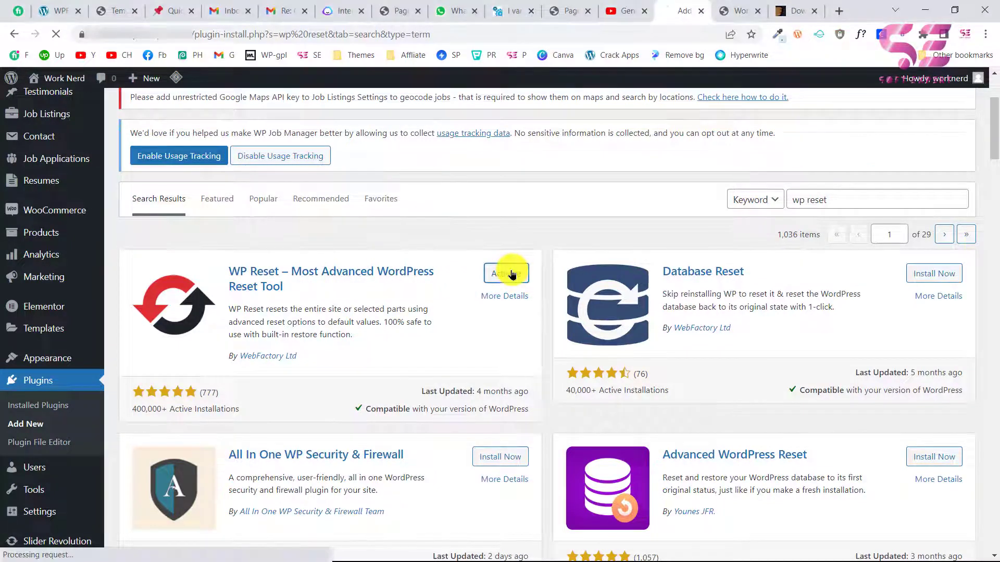
pyautogui.scroll(-6, 327, 393)
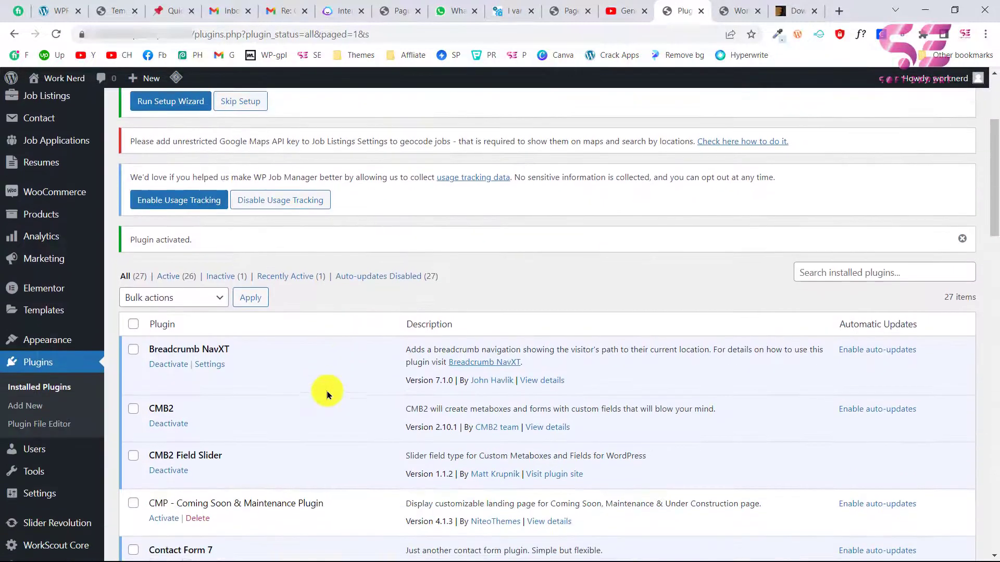
pyautogui.scroll(-8, 326, 390)
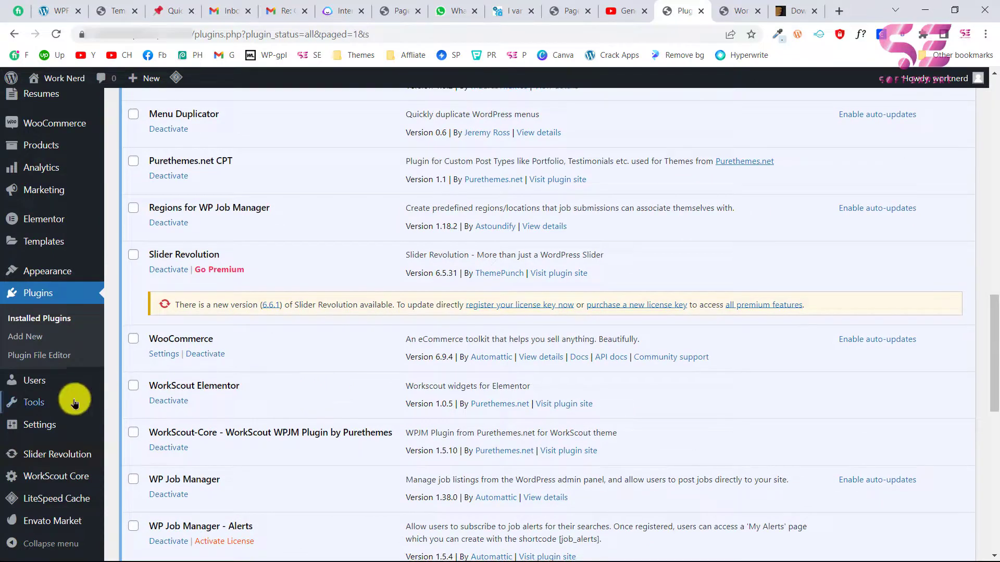
pyautogui.moveTo(58, 405)
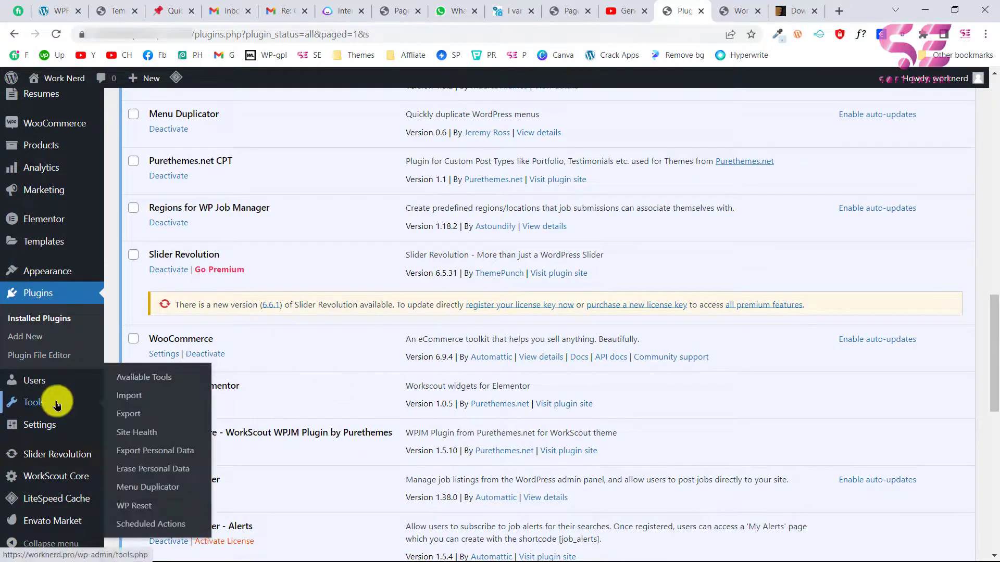
# In Tools > WP Reset, enter 'reset', click Reset Site and confirm Reset WordPress.
pyautogui.click(145, 509)
pyautogui.scroll(-15, 325, 424)
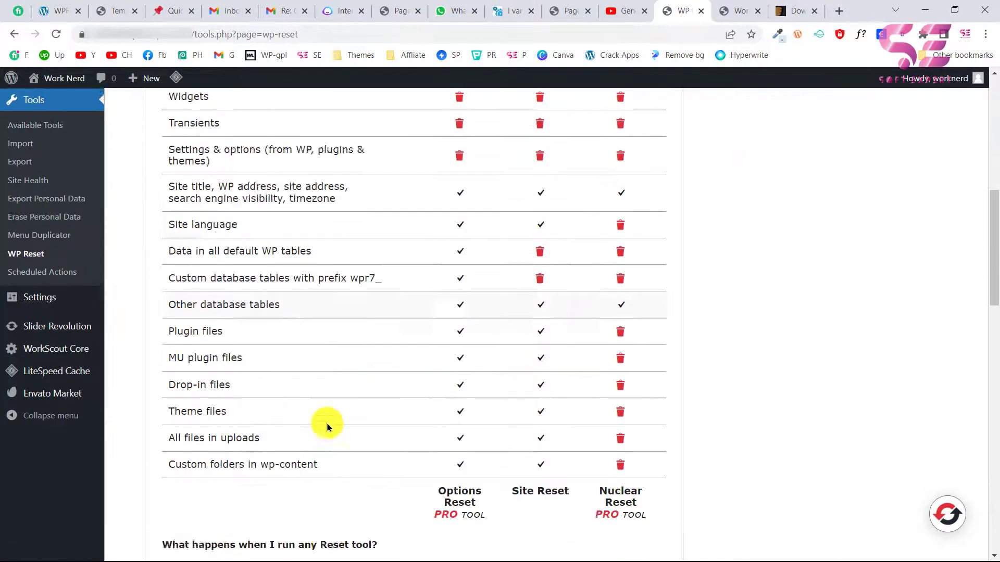
pyautogui.scroll(-8, 327, 422)
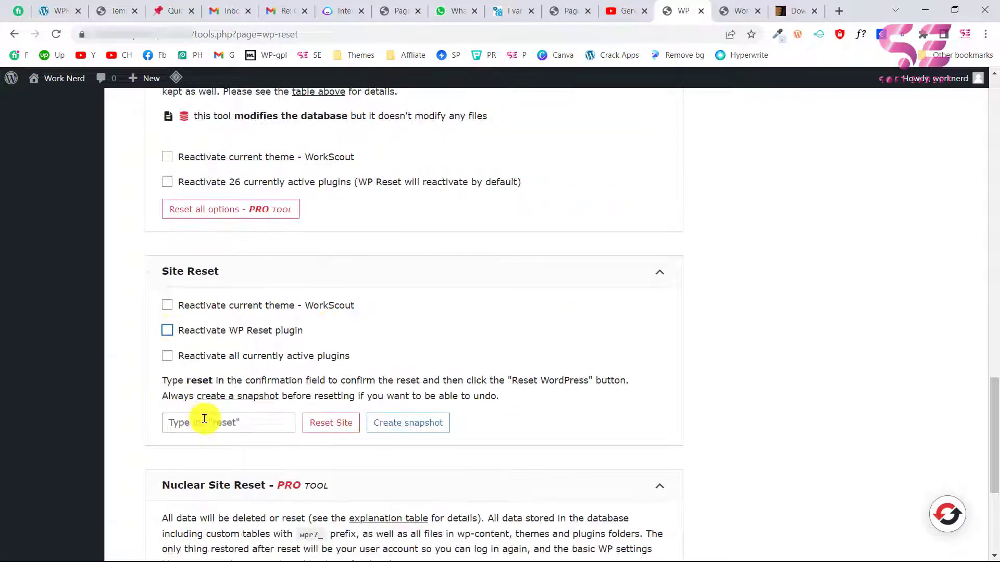
pyautogui.click(204, 419)
pyautogui.write('reset')
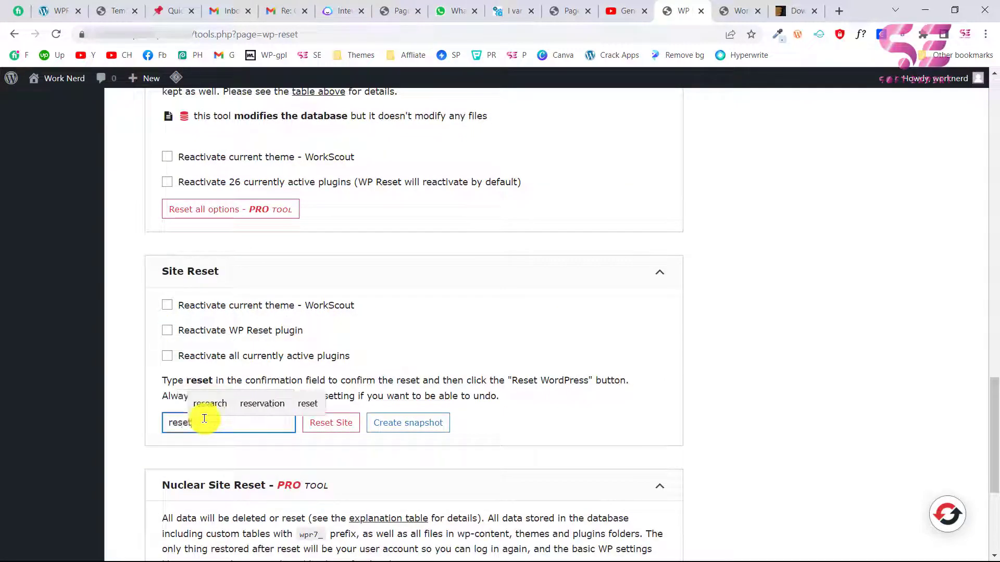
pyautogui.click(331, 423)
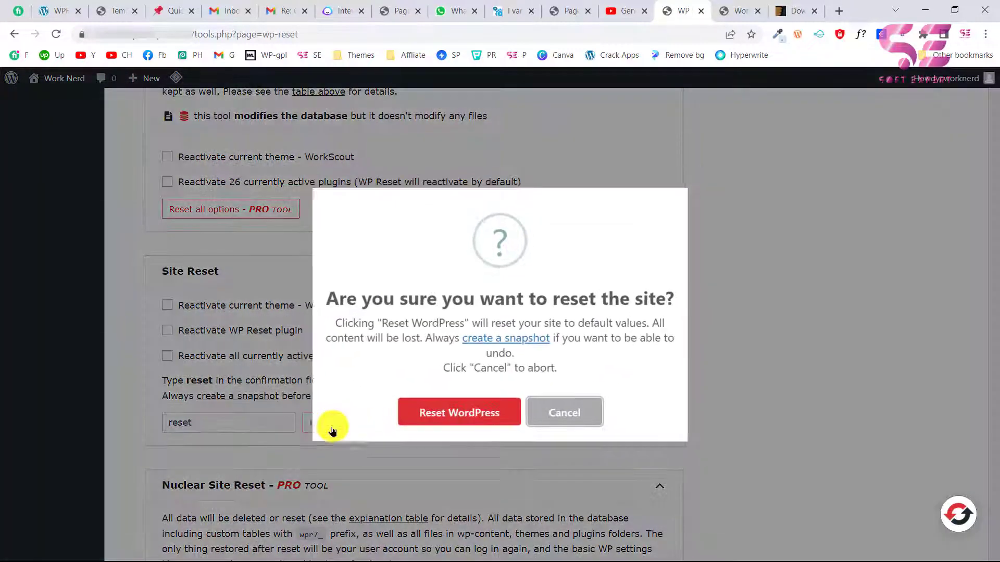
pyautogui.click(452, 417)
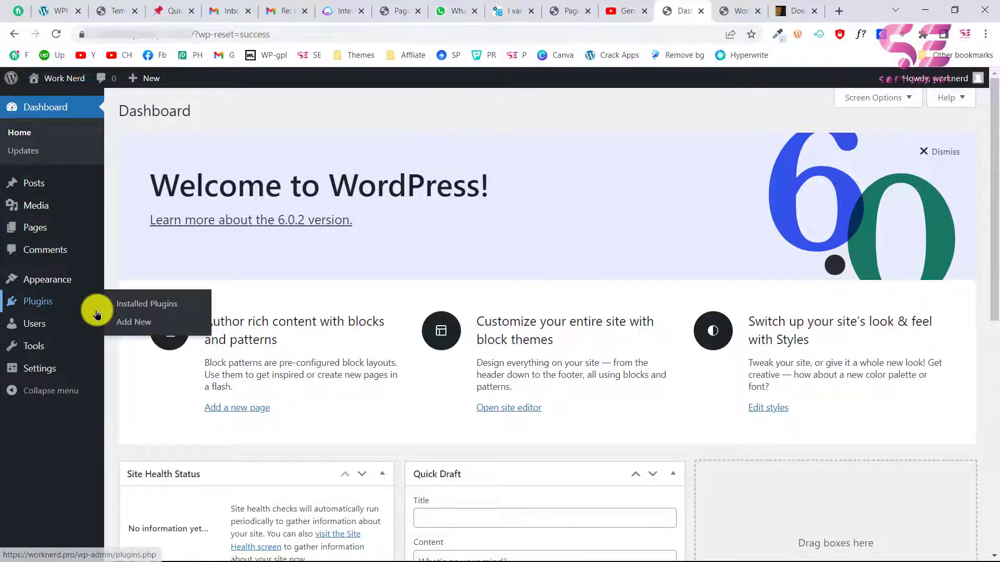
# Select all 27 installed plugins and bulk-delete them, confirming the deletion with OK.
pyautogui.moveTo(49, 279)
pyautogui.click(38, 301)
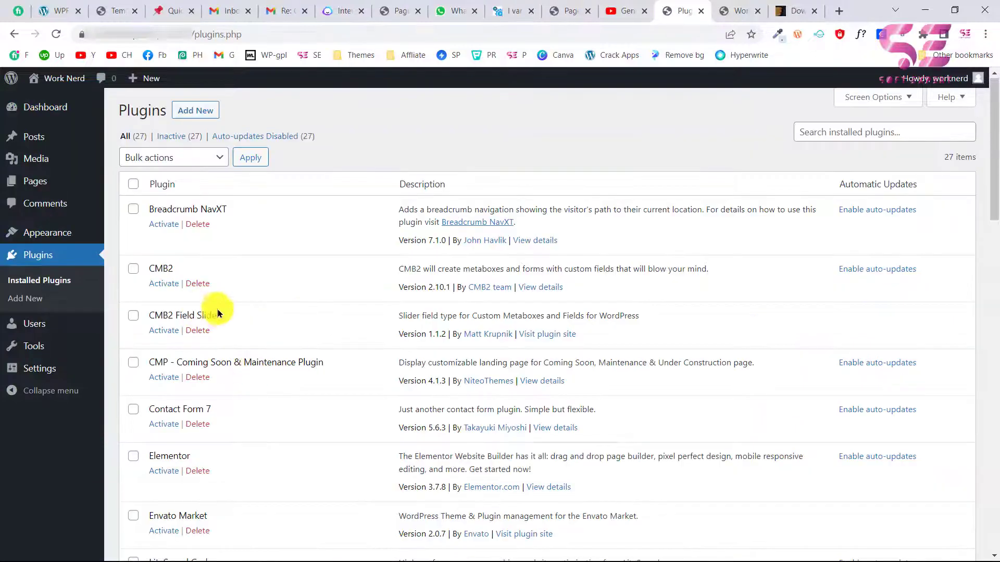
pyautogui.scroll(-13, 232, 386)
pyautogui.scroll(8, 232, 386)
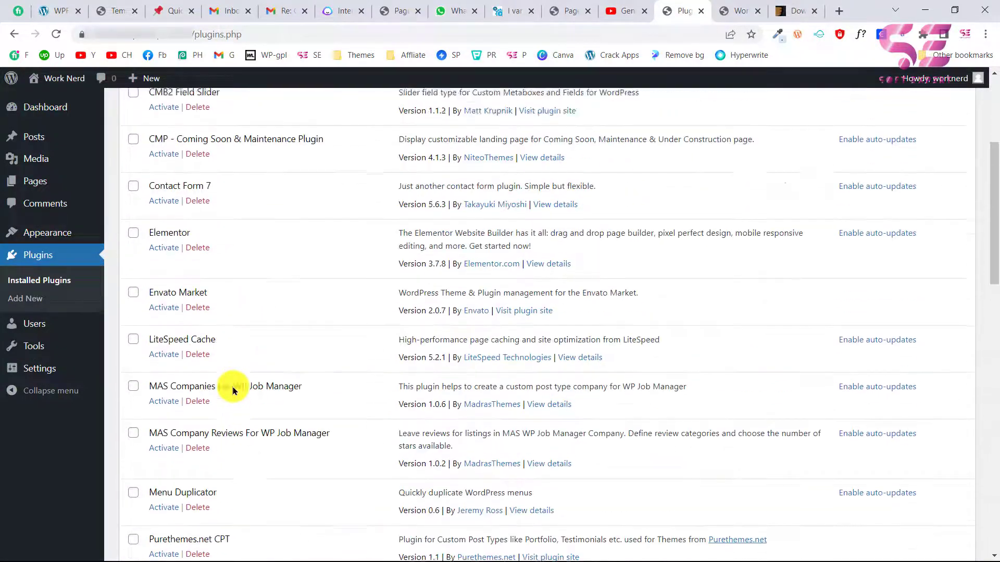
pyautogui.scroll(5, 233, 391)
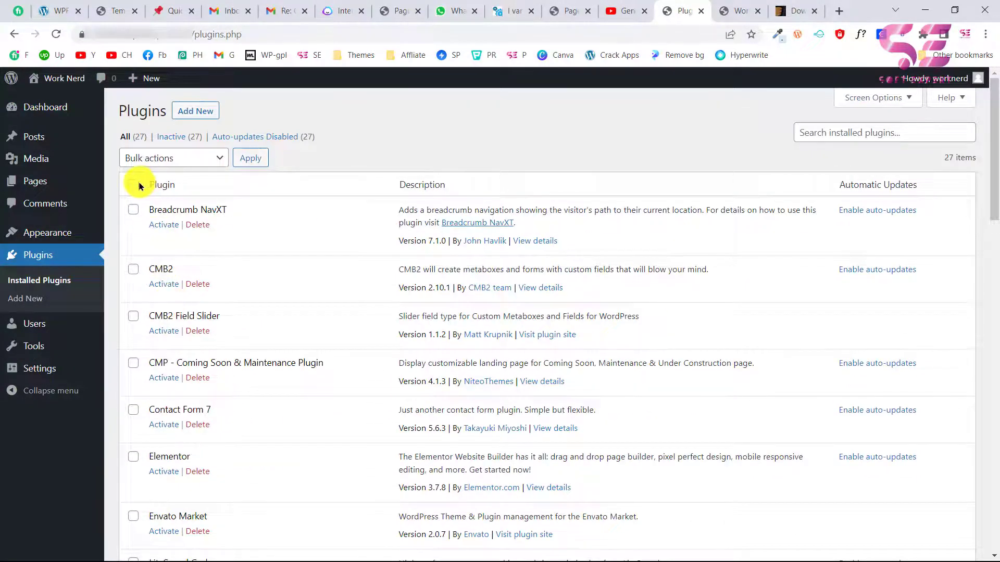
pyautogui.click(157, 158)
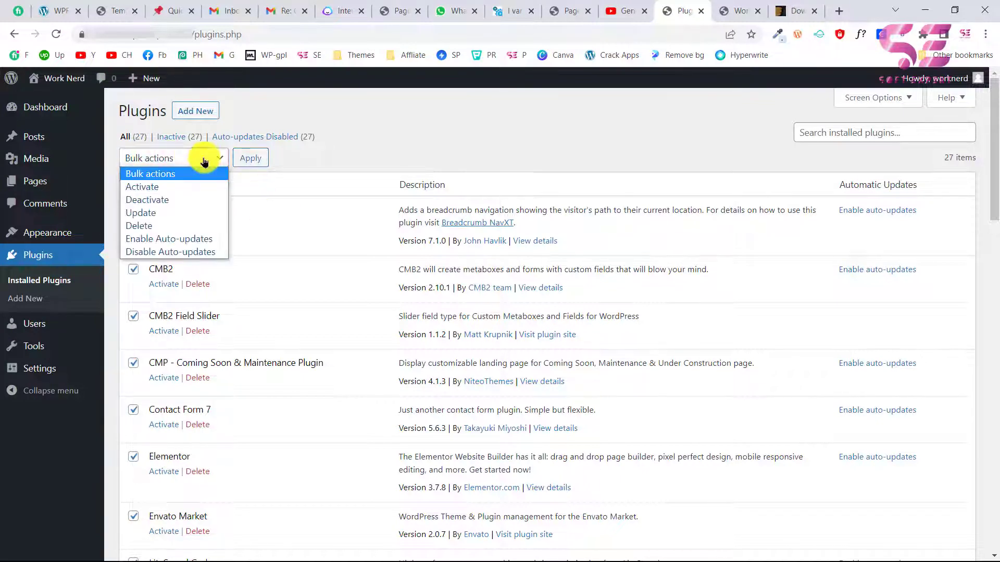
pyautogui.click(156, 227)
pyautogui.click(250, 159)
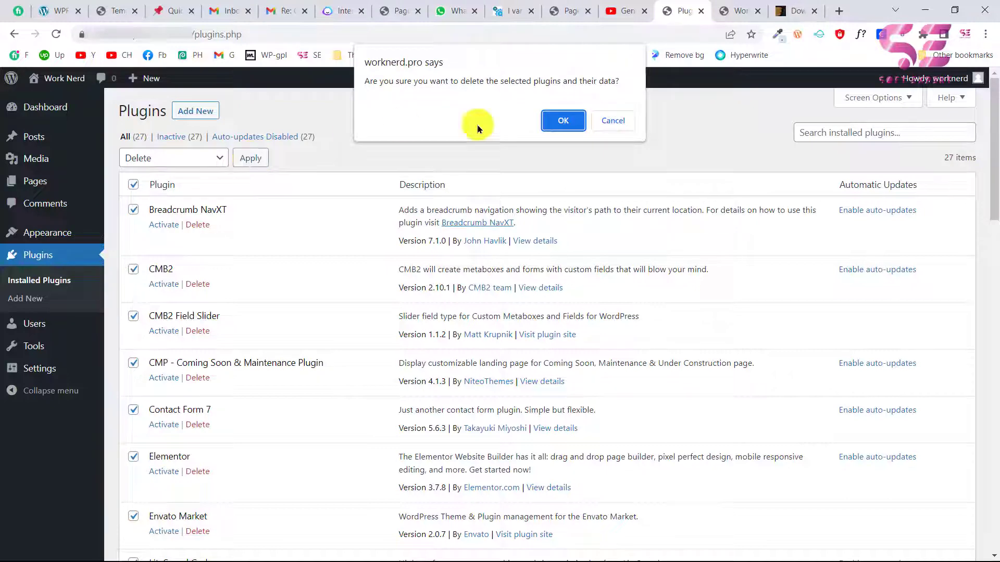
pyautogui.click(555, 121)
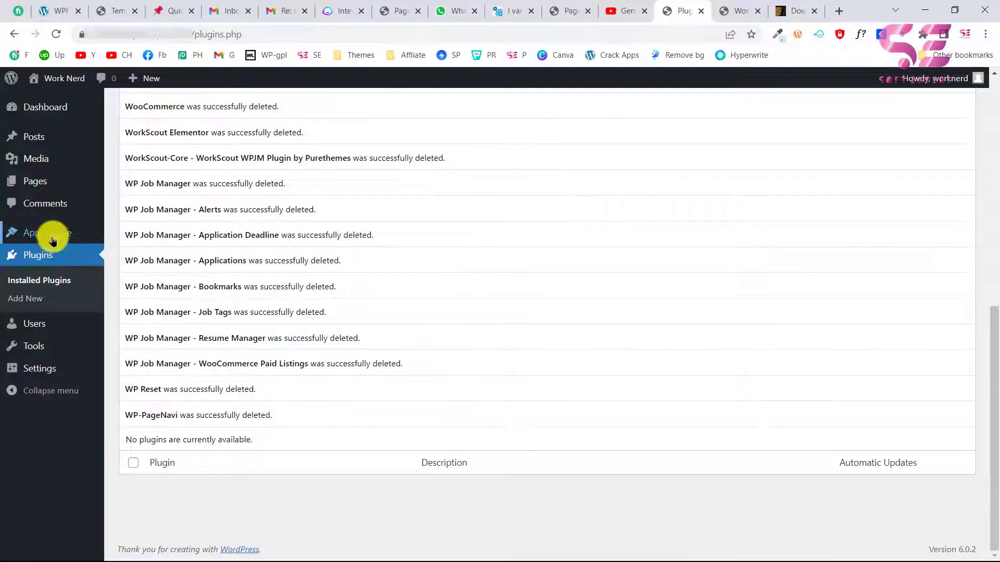
# Delete the WorkScout theme from its Theme Details, leaving only Twenty Twenty-Two installed.
pyautogui.click(60, 237)
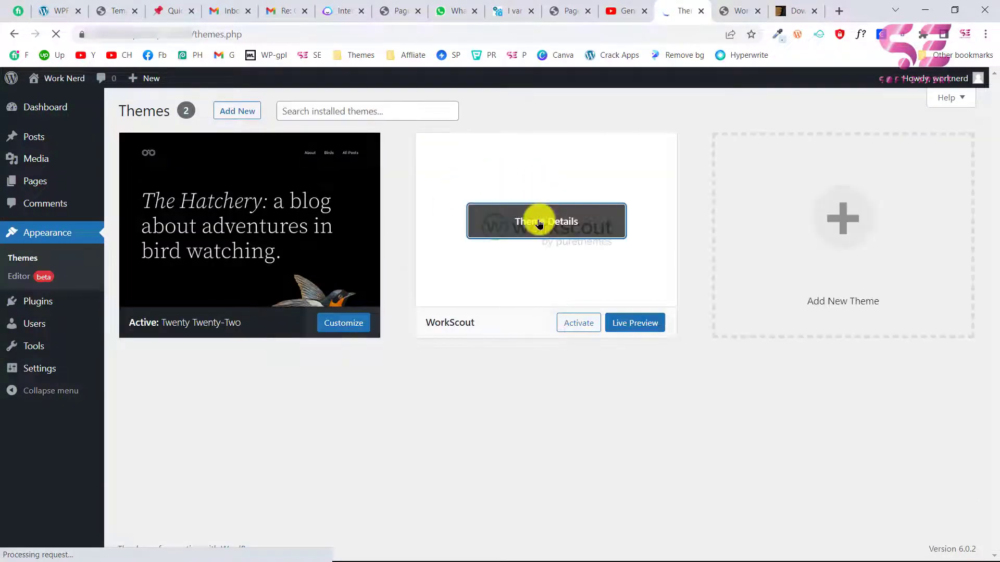
pyautogui.click(538, 219)
pyautogui.click(952, 532)
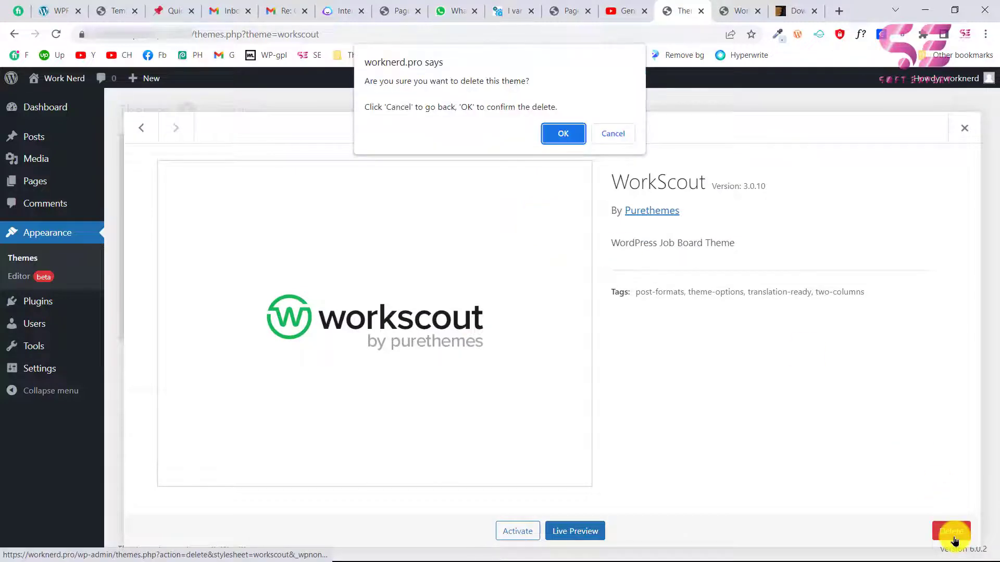
pyautogui.press('Return')
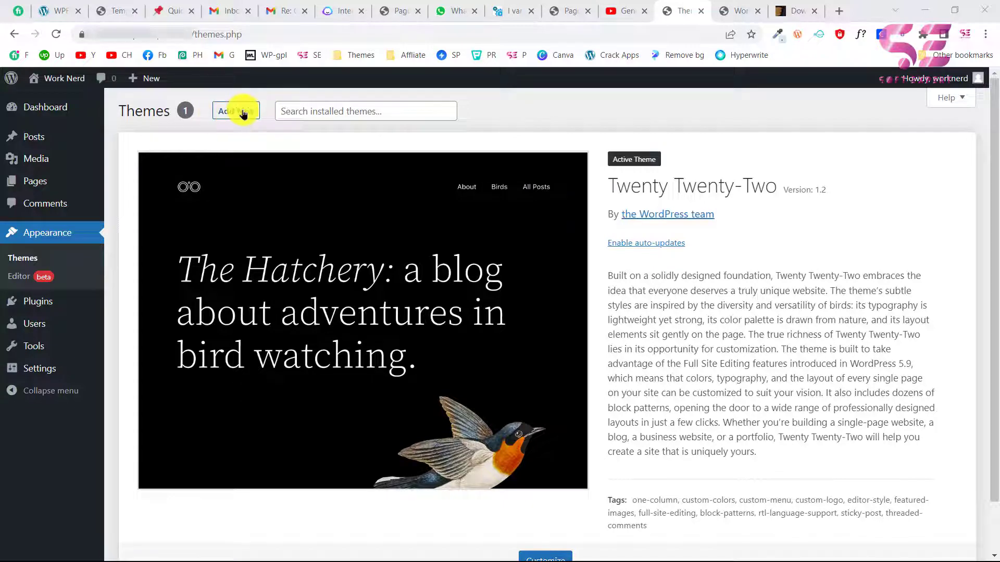
pyautogui.click(218, 115)
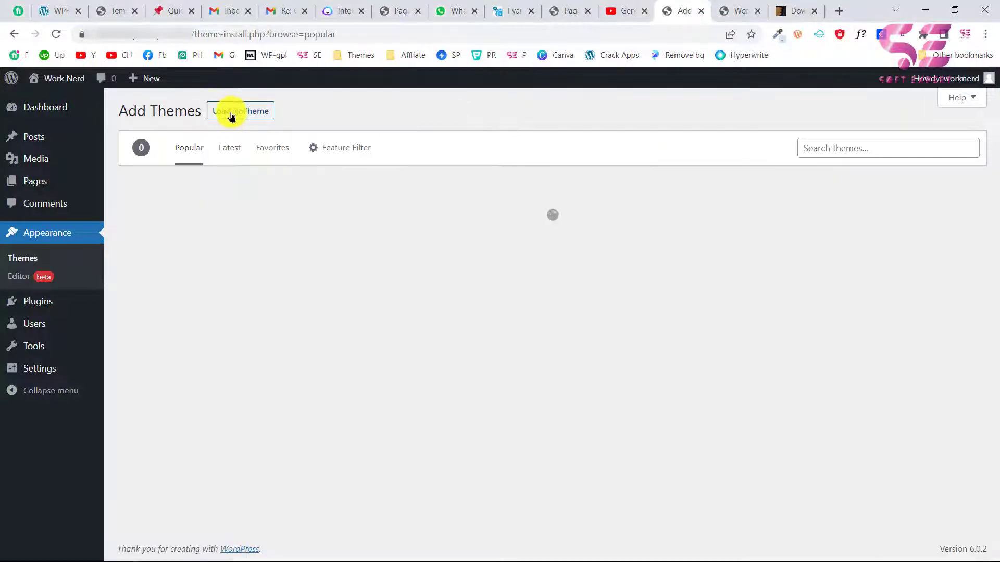
# Upload and install the themeforest ProLancer zip via Upload Theme, then activate ProLancer.
pyautogui.click(249, 113)
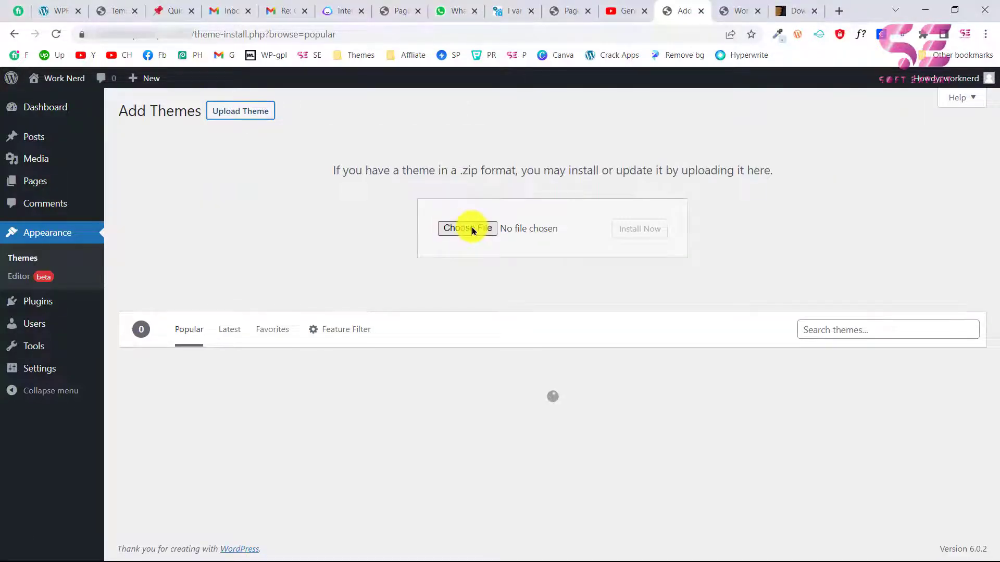
pyautogui.click(472, 232)
pyautogui.click(145, 125)
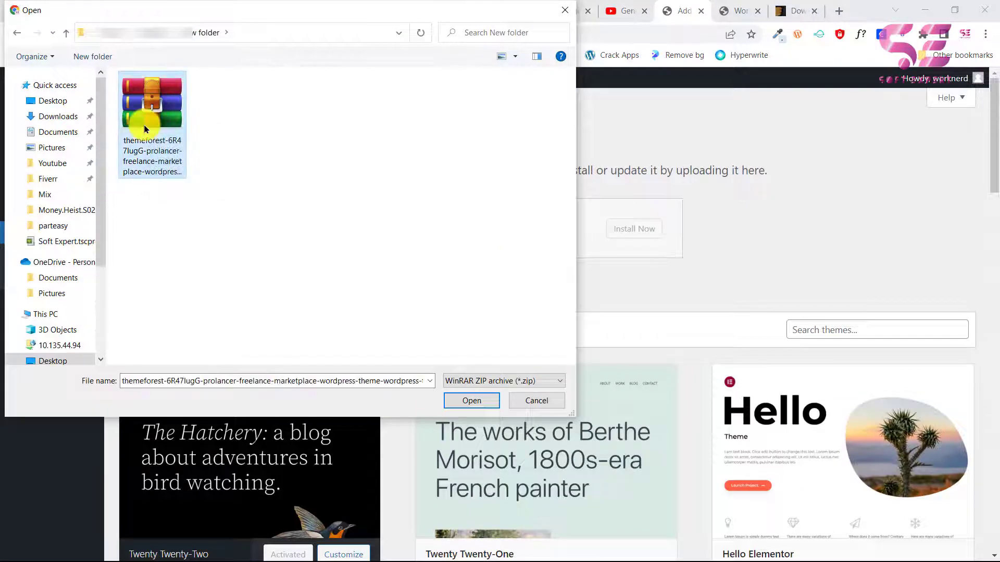
pyautogui.click(468, 399)
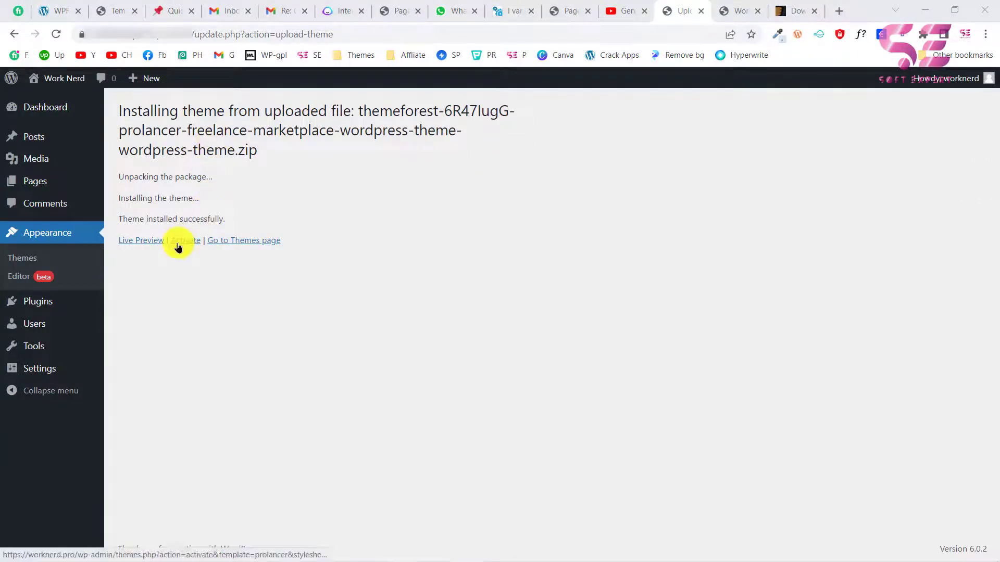
pyautogui.click(178, 244)
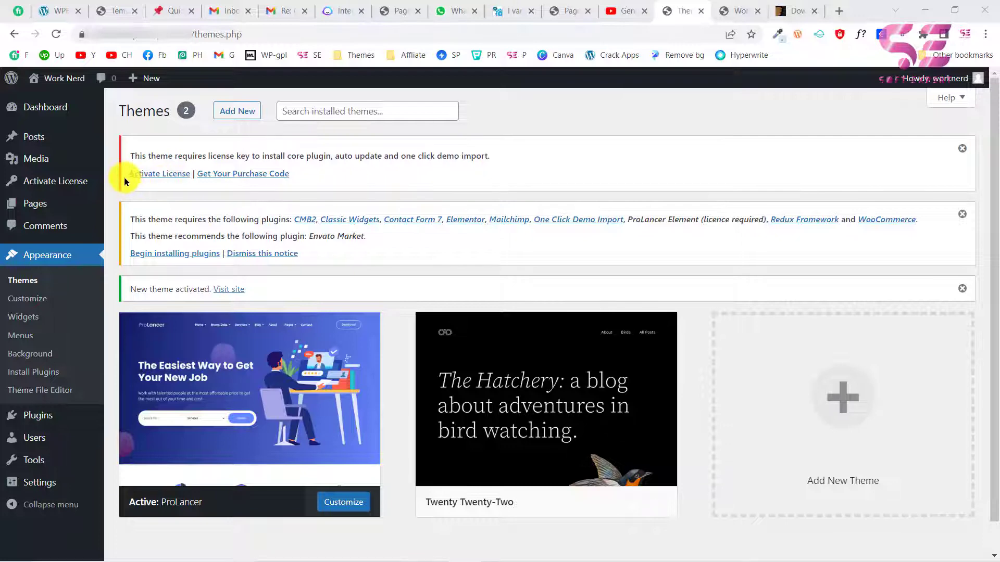
# Go to ProLancer's Activate License page, then view the ThemeForest Downloads page.
pyautogui.click(167, 176)
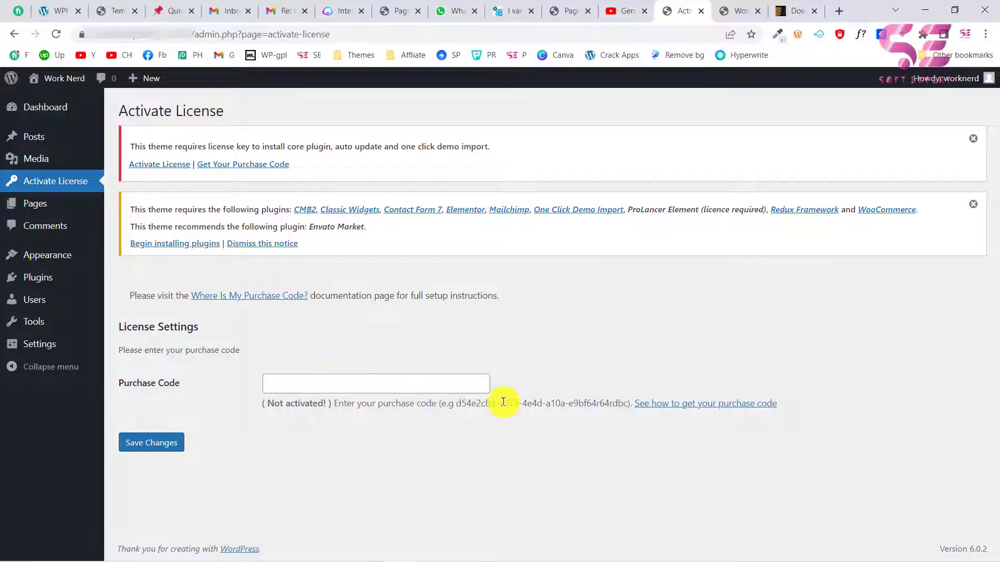
pyautogui.click(798, 6)
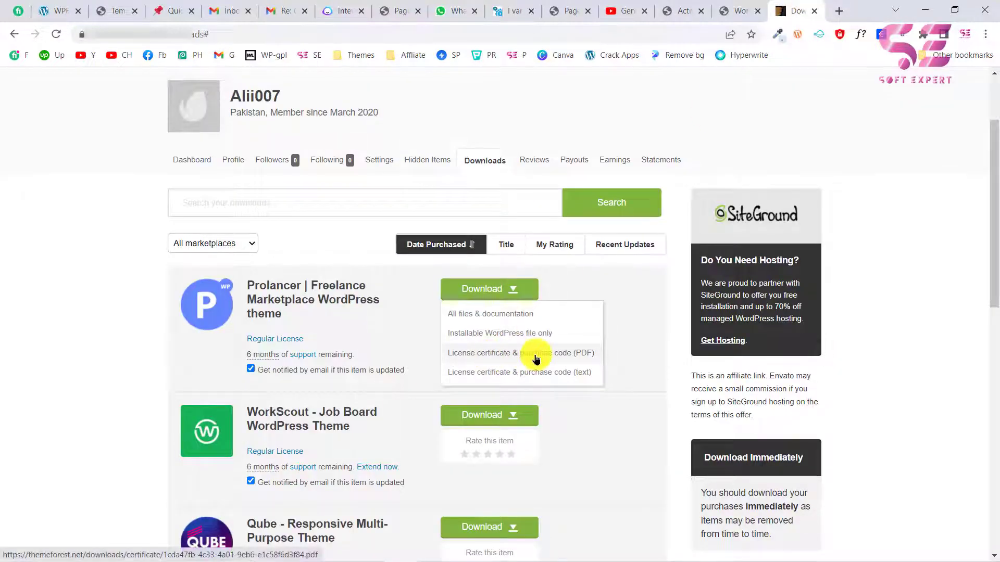
# Copy the Item Purchase Code from the ProLancer license certificate PDF for the Purchase Code field.
pyautogui.click(681, 6)
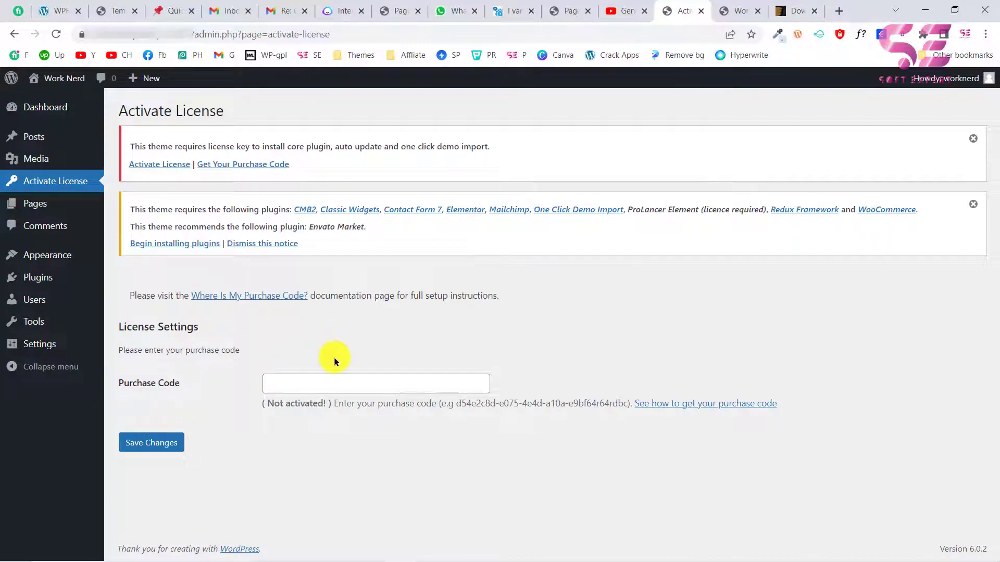
pyautogui.hotkey('alt', 'Tab')
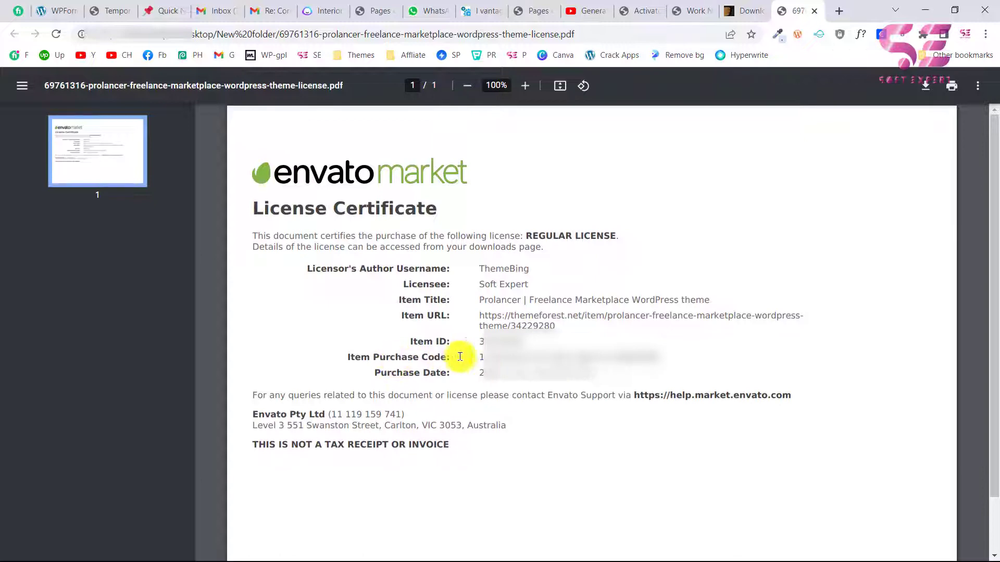
pyautogui.moveTo(476, 357); pyautogui.dragTo(667, 355)
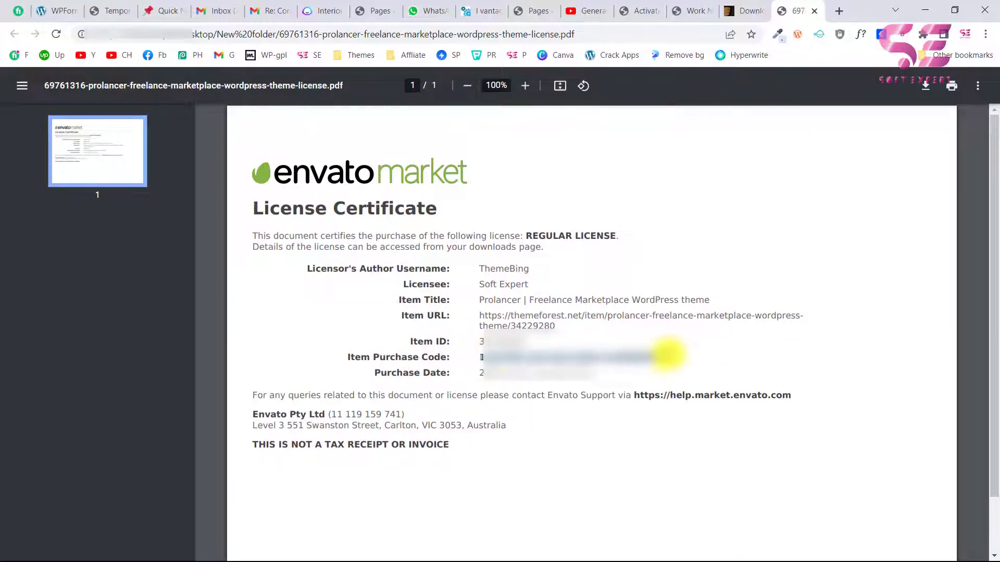
pyautogui.hotkey('ctrl', 'c')
pyautogui.click(643, 10)
pyautogui.click(335, 384)
# Paste the purchase code and save changes to activate the ProLancer license.
pyautogui.hotkey('ctrl', 'v')
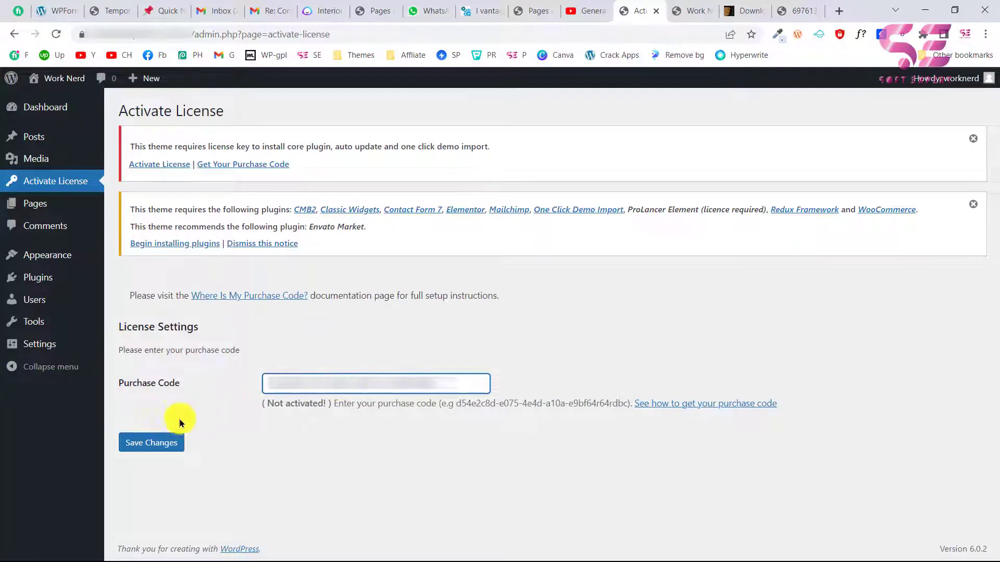
pyautogui.click(163, 444)
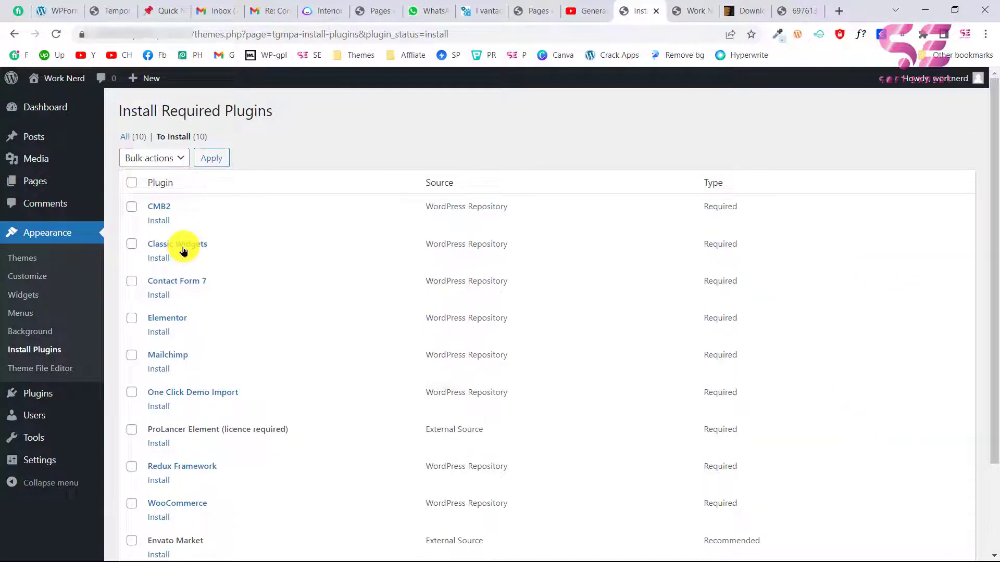
# Bulk-install all ten required ProLancer plugins and return to the required plugins list.
pyautogui.click(133, 185)
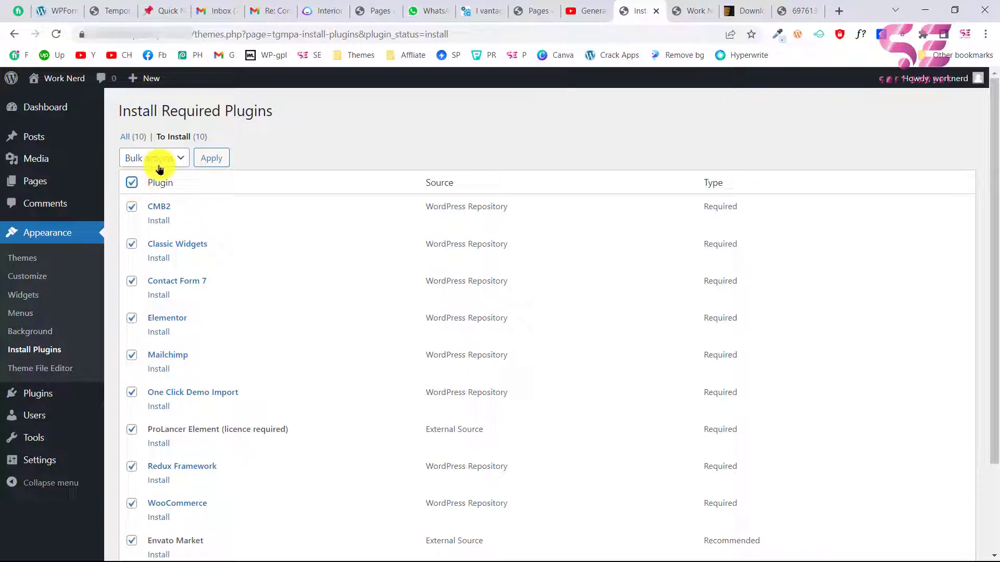
pyautogui.click(163, 161)
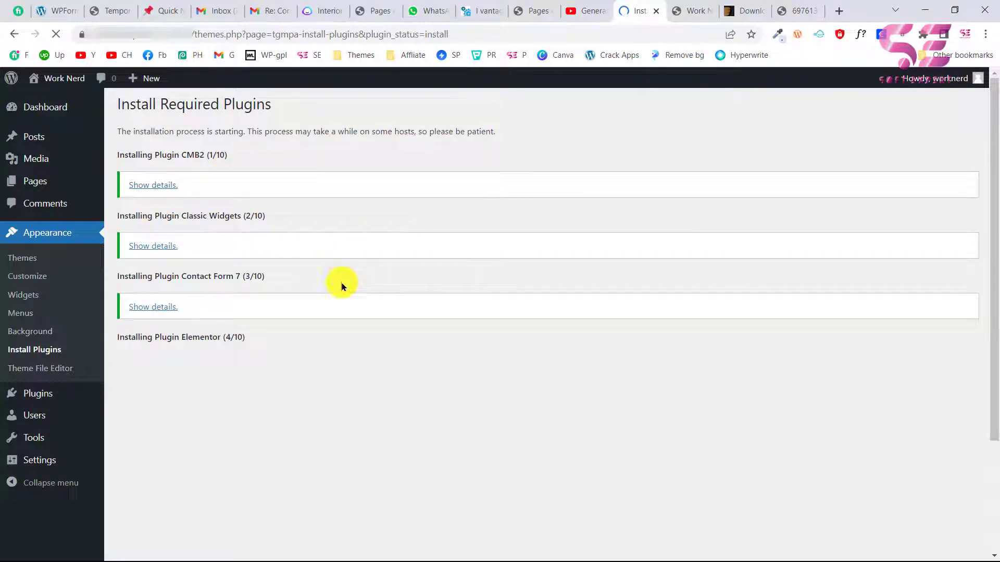
pyautogui.scroll(-5, 388, 402)
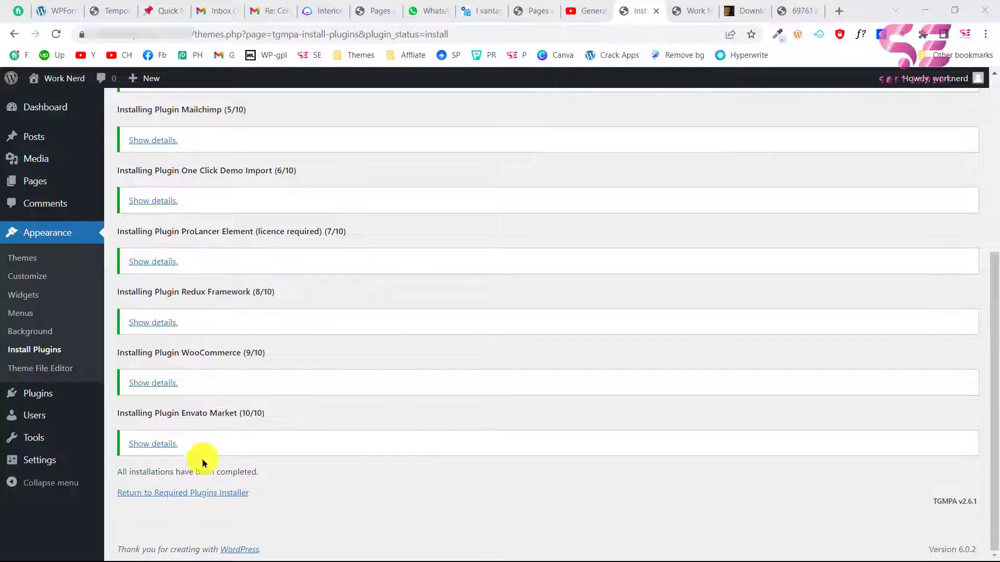
pyautogui.click(213, 493)
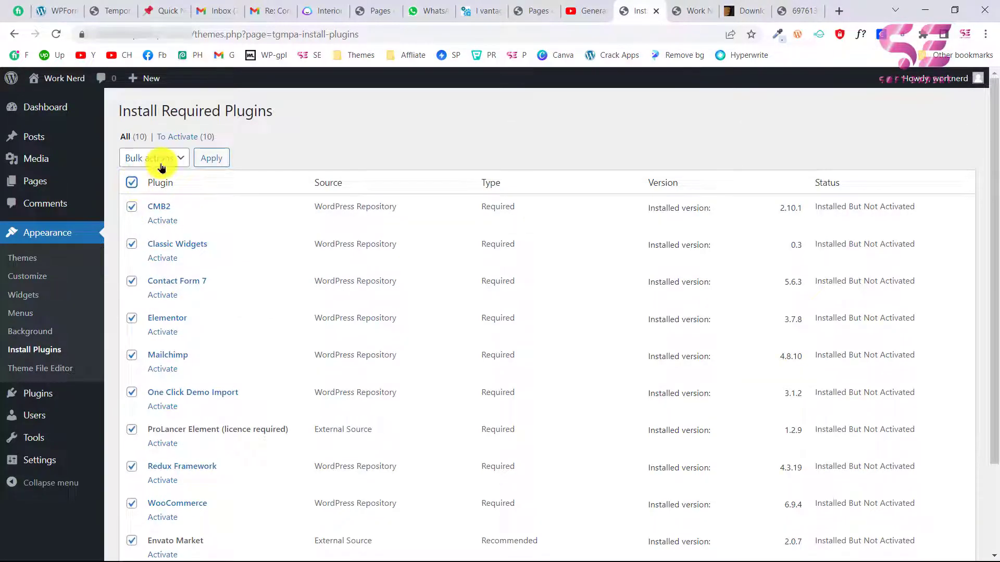
# Bulk-activate the ten installed plugins, then return to the ThemeForest Downloads page.
pyautogui.click(156, 158)
pyautogui.click(147, 213)
pyautogui.click(211, 158)
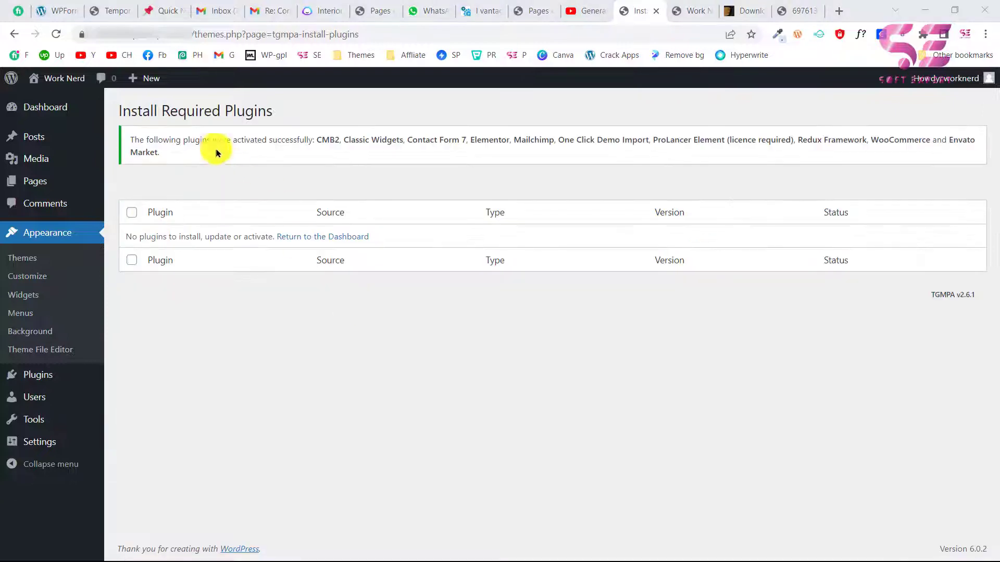
pyautogui.click(322, 239)
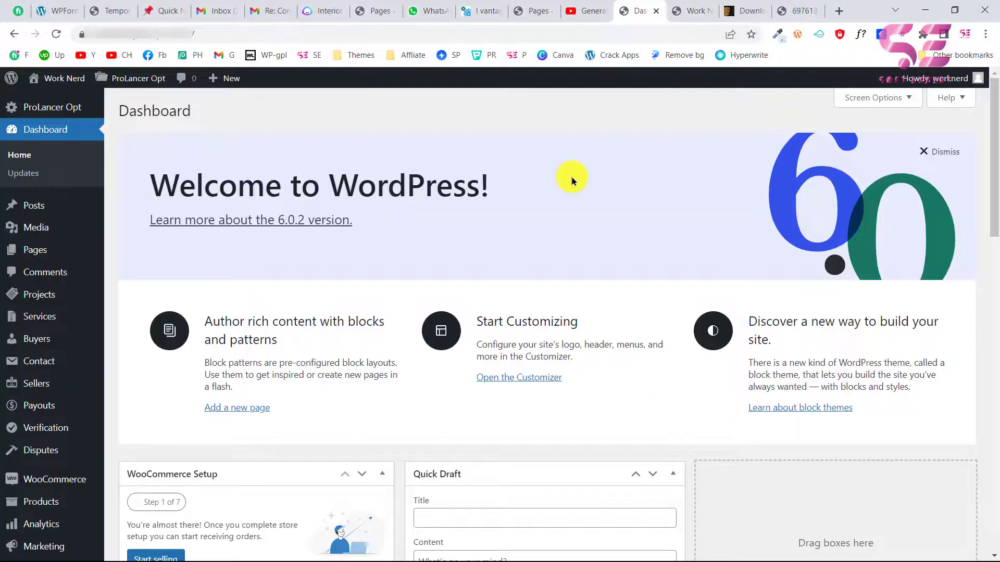
pyautogui.click(741, 12)
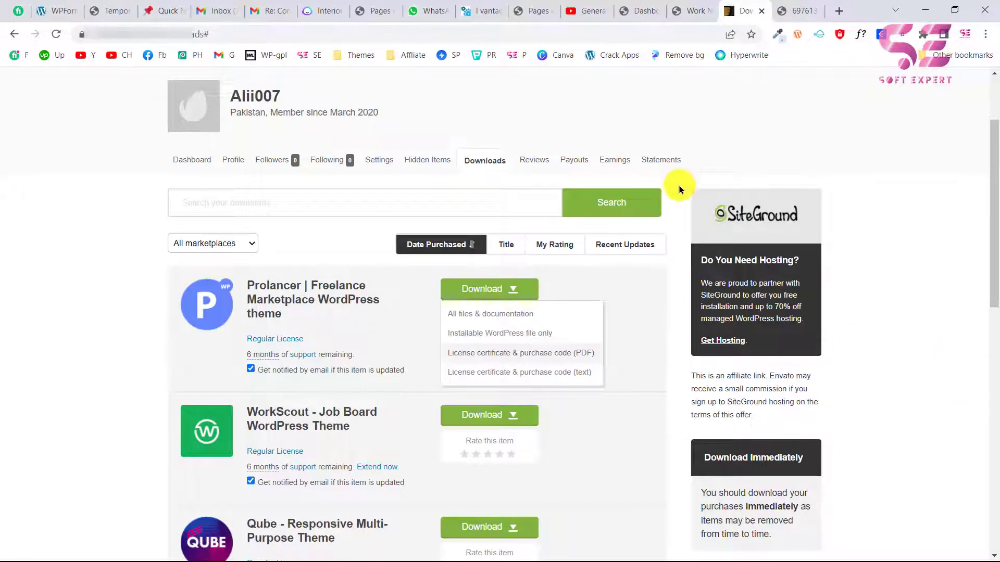
pyautogui.scroll(2, 679, 189)
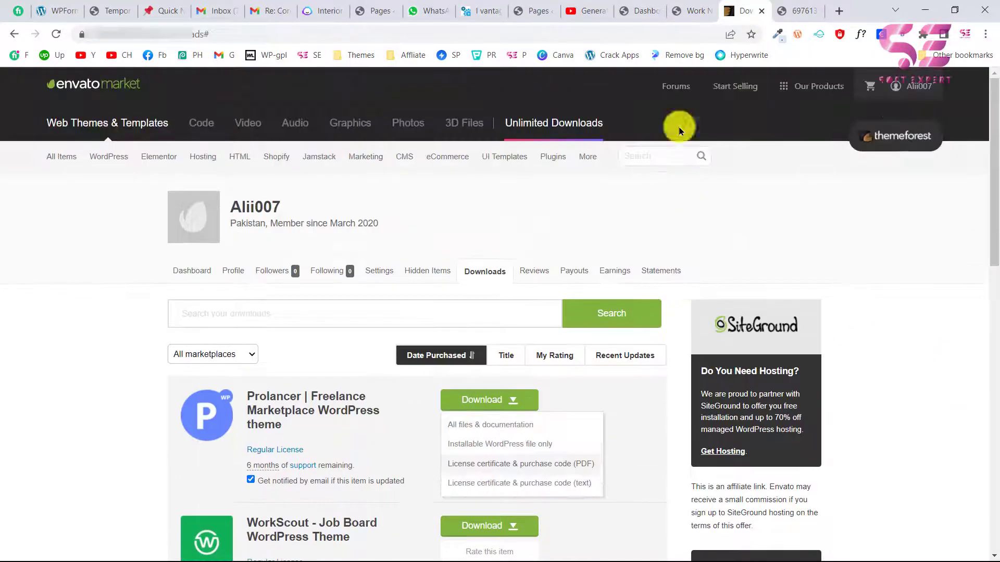
# Open the Prolancer item page and its Live Preview demo selection.
pyautogui.click(296, 402)
pyautogui.click(368, 391)
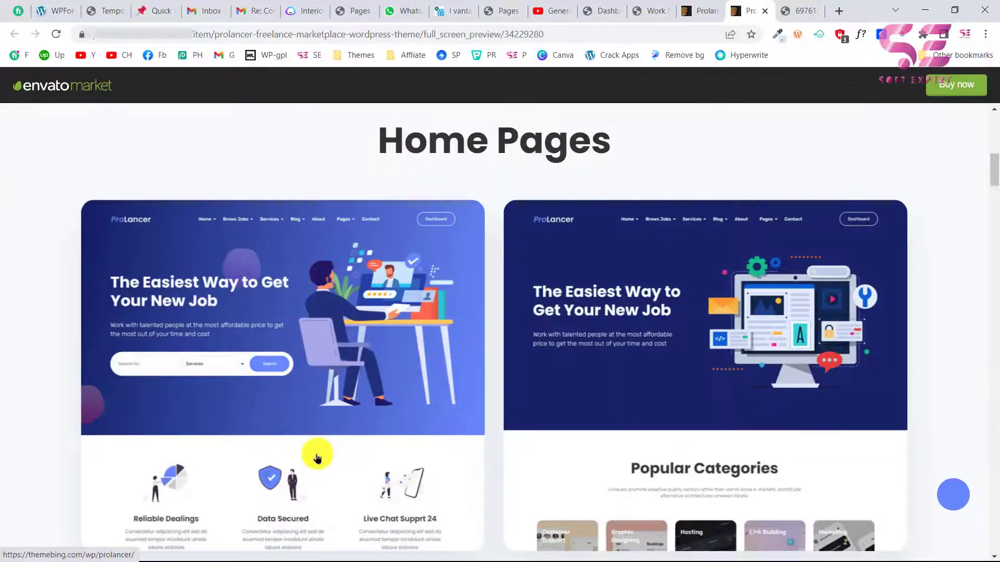
pyautogui.scroll(-8, 455, 451)
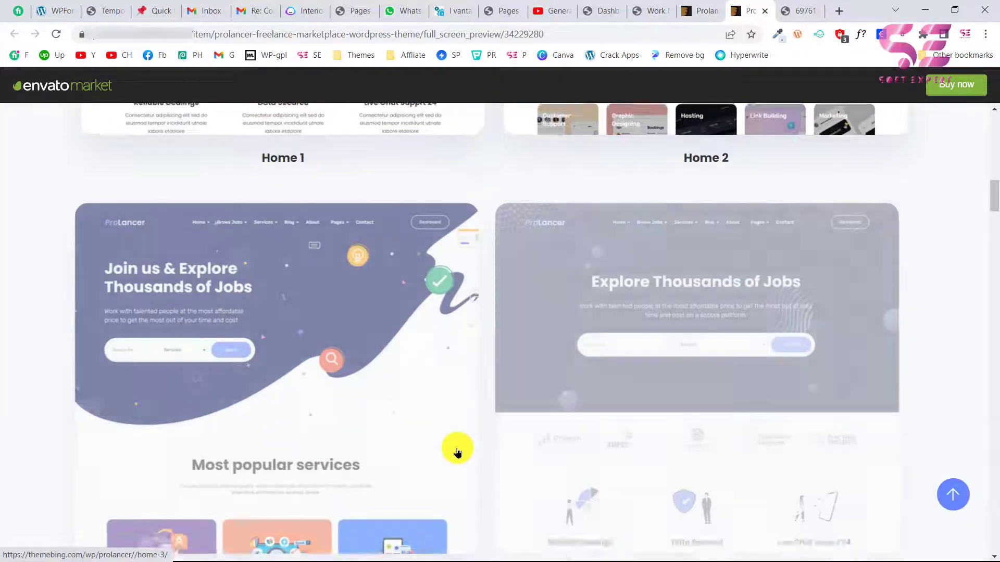
pyautogui.scroll(-5, 453, 453)
pyautogui.scroll(12, 372, 357)
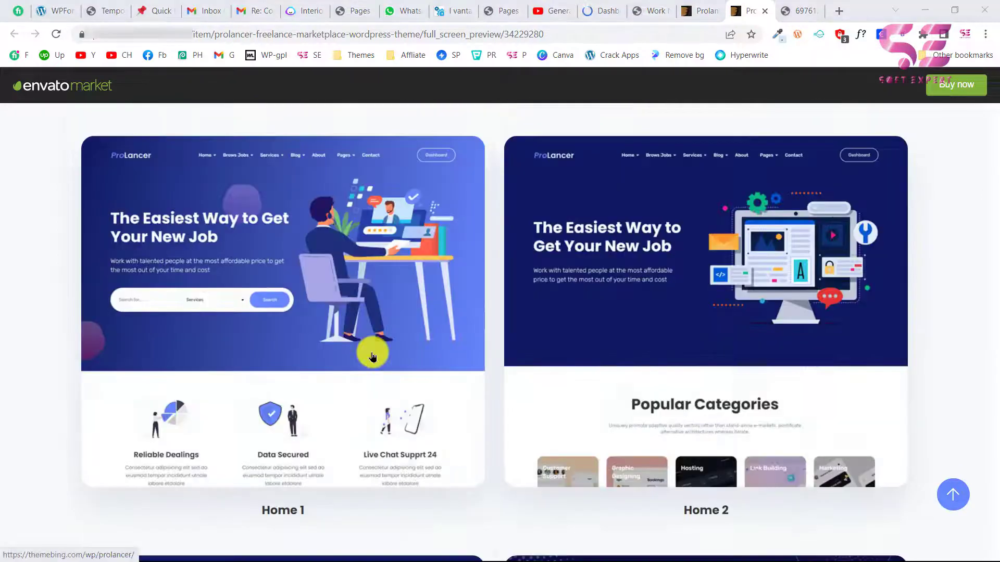
# View the Home 1 demo in a new tab down to its footer, then return to WordPress.
pyautogui.click(290, 345)
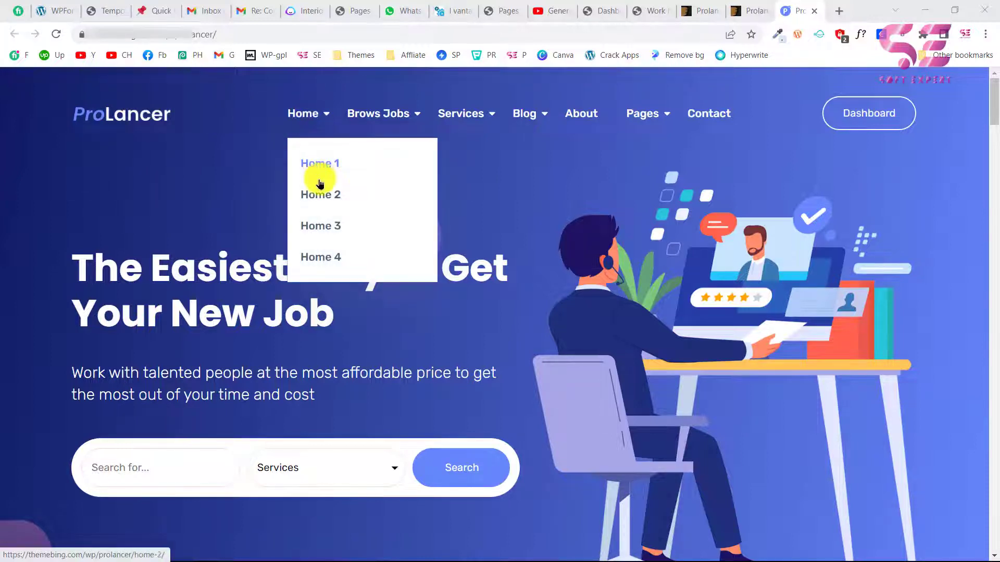
pyautogui.moveTo(402, 124)
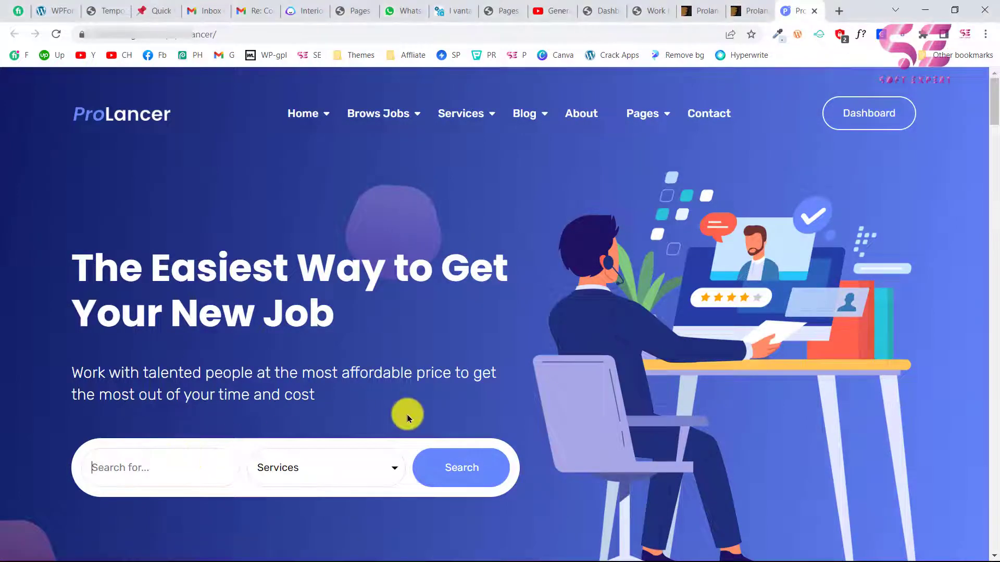
pyautogui.scroll(-15, 408, 415)
pyautogui.scroll(-20, 407, 418)
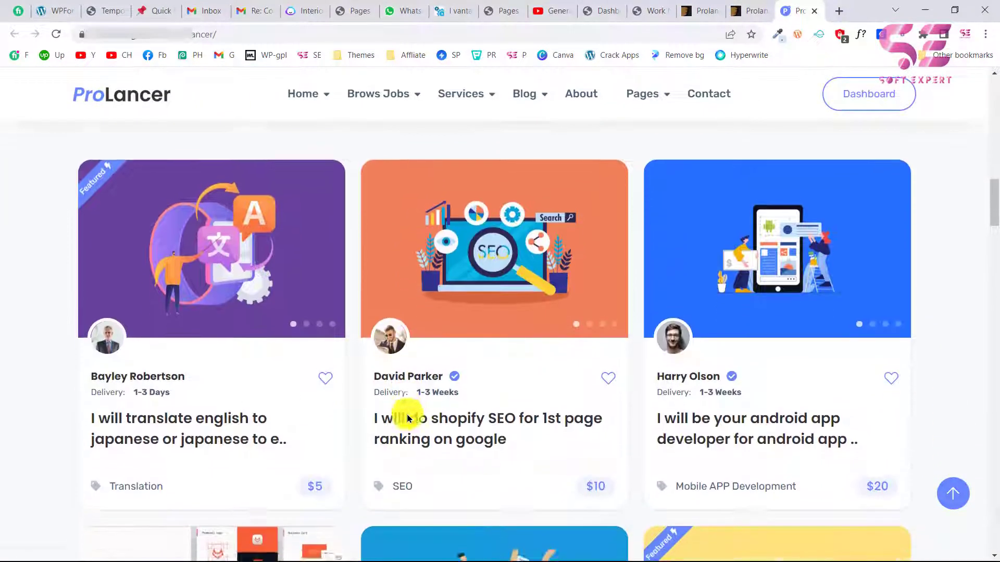
pyautogui.scroll(-20, 407, 419)
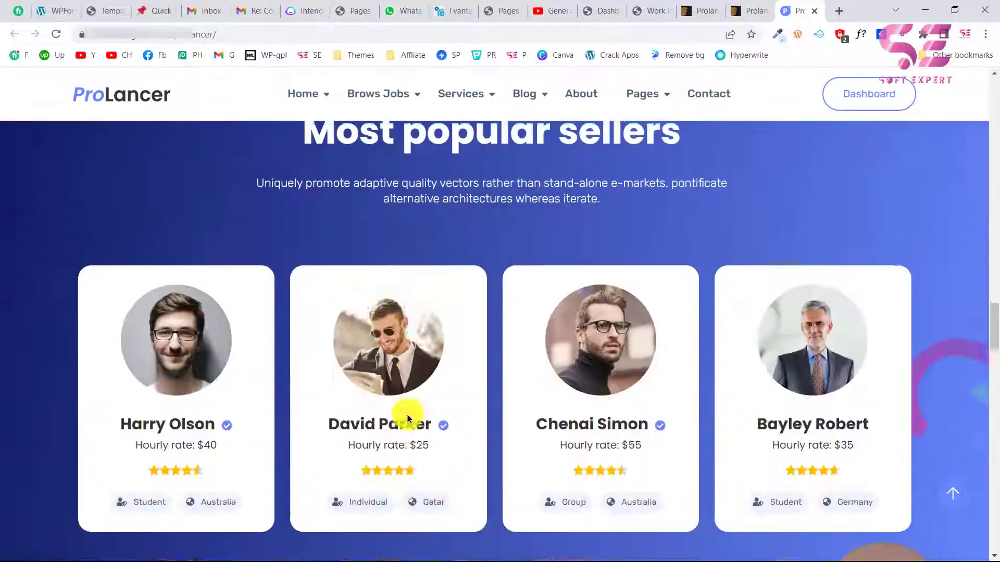
pyautogui.scroll(-12, 408, 418)
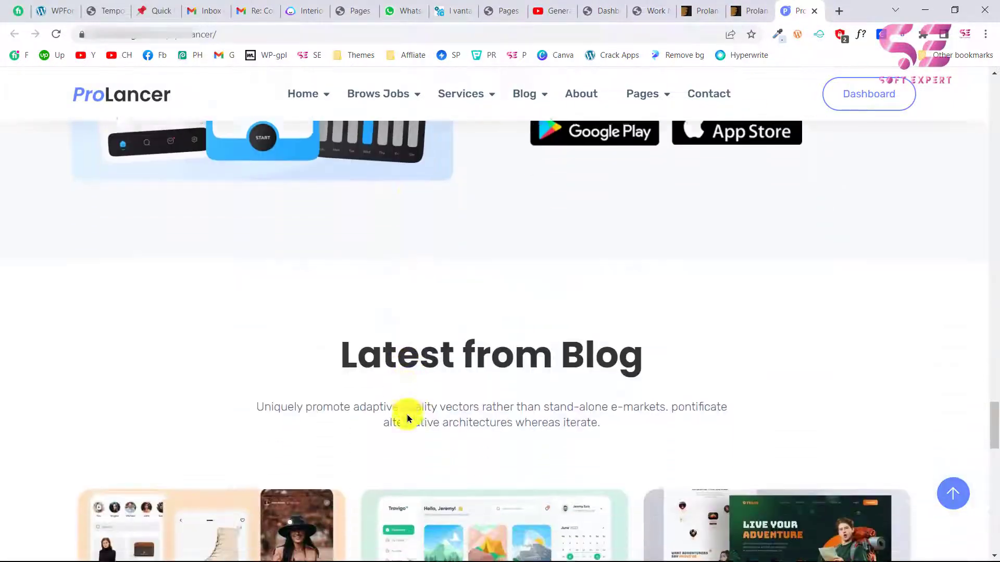
pyautogui.scroll(-12, 547, 457)
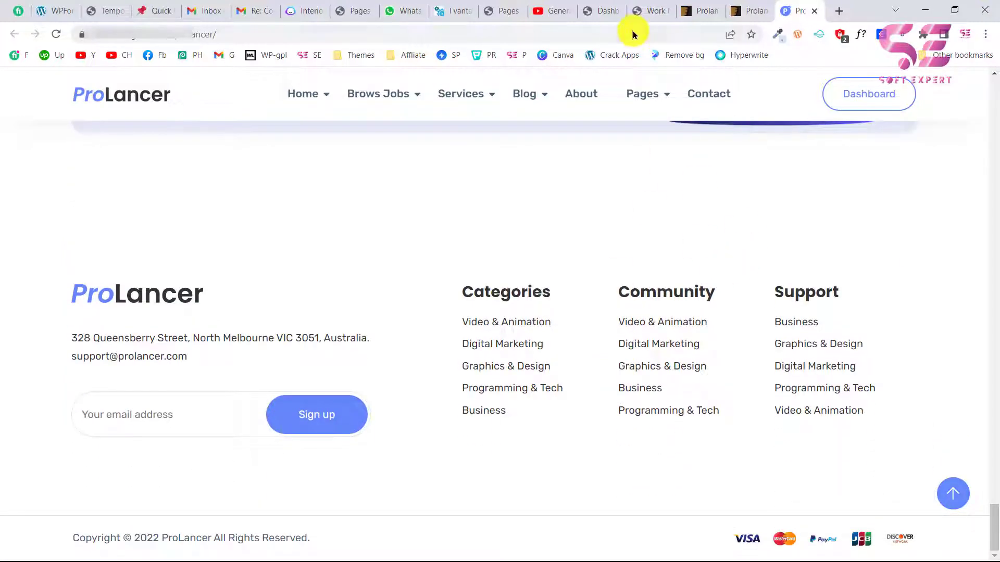
pyautogui.click(600, 11)
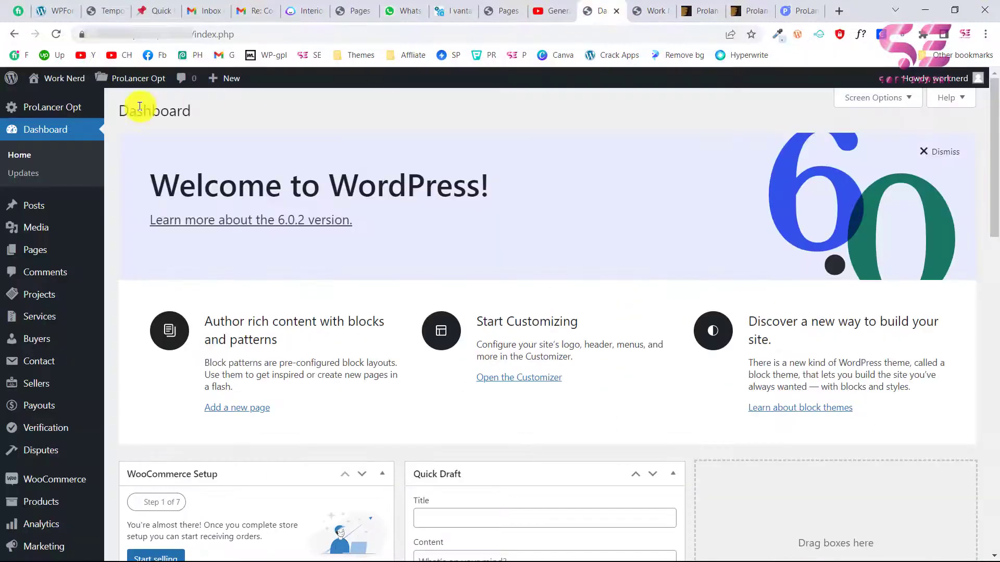
# Open Appearance > Import Demo Data to reach the ProLancer 1.2.9 One Click Demo Import page.
pyautogui.scroll(-3, 140, 106)
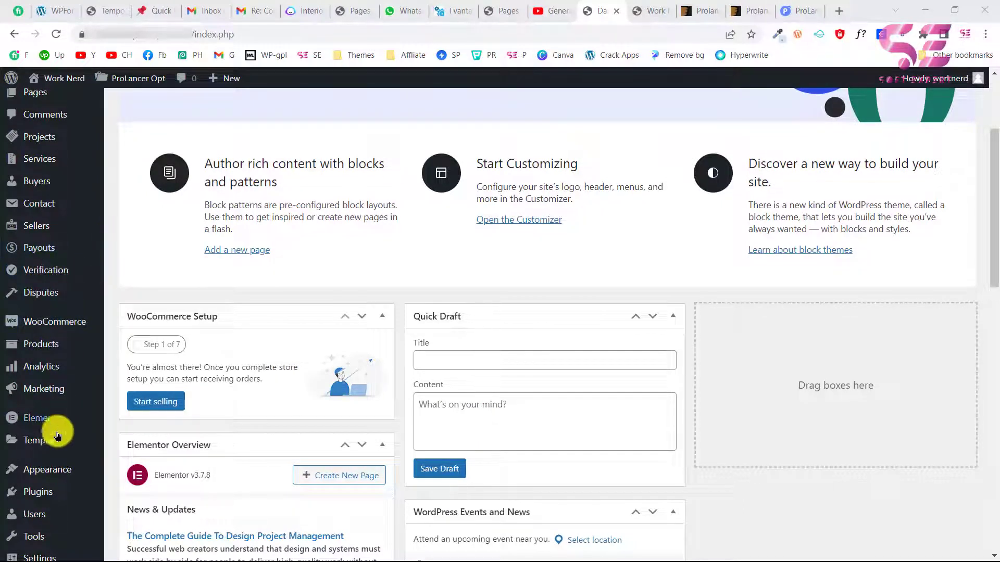
pyautogui.moveTo(48, 468)
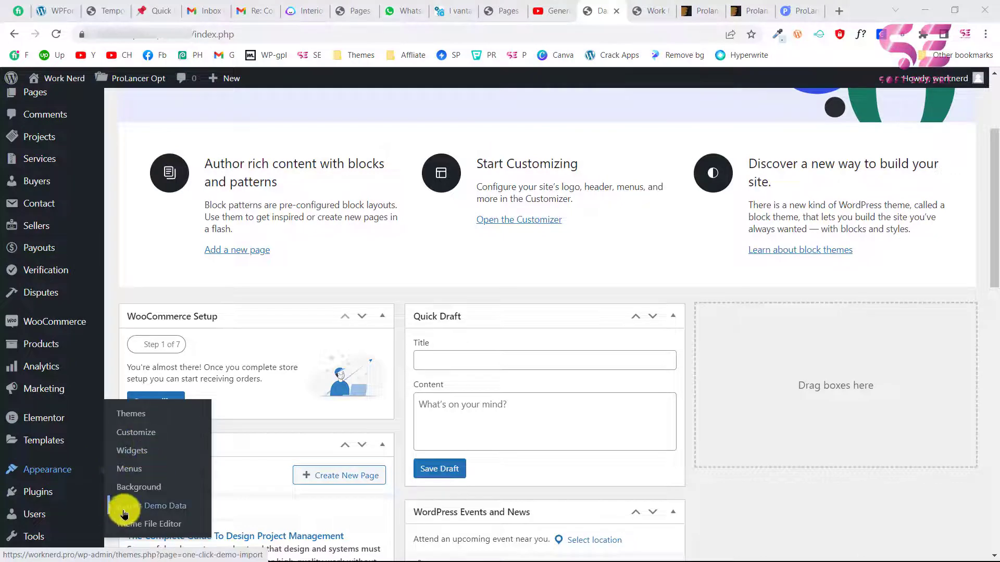
pyautogui.click(160, 507)
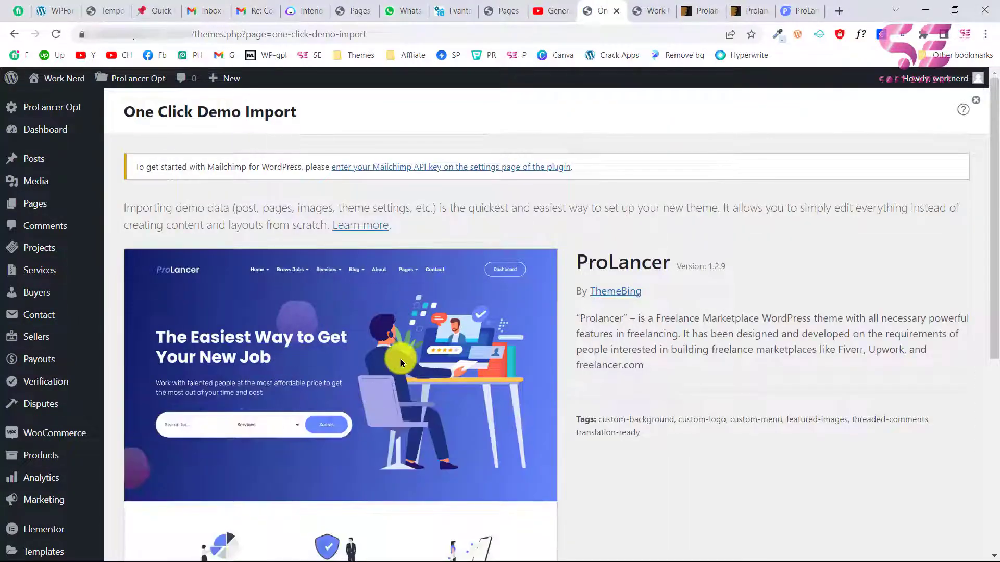
pyautogui.scroll(-6, 550, 357)
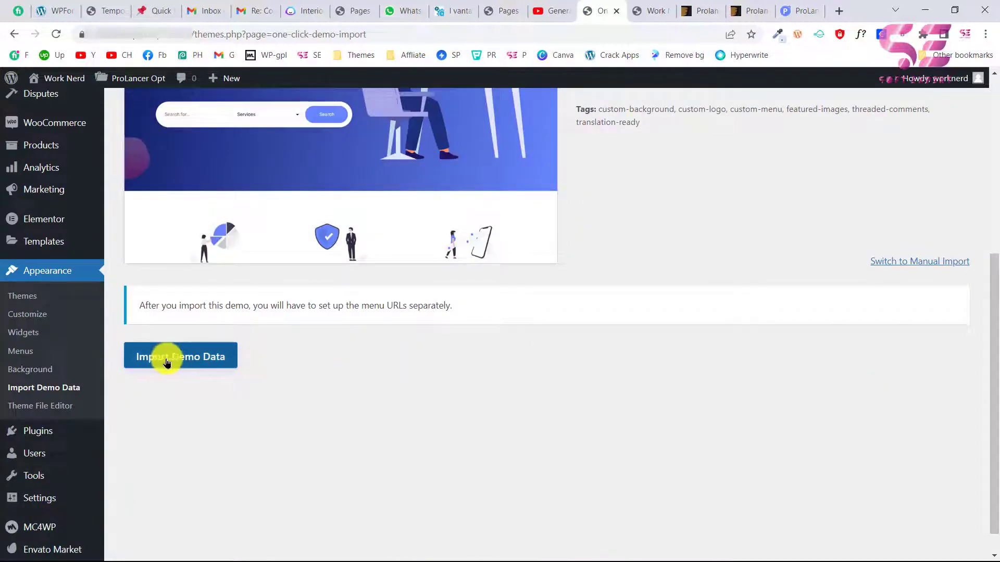
# Import the ProLancer Default demo via Continue & Import until Import Complete! appears.
pyautogui.click(213, 363)
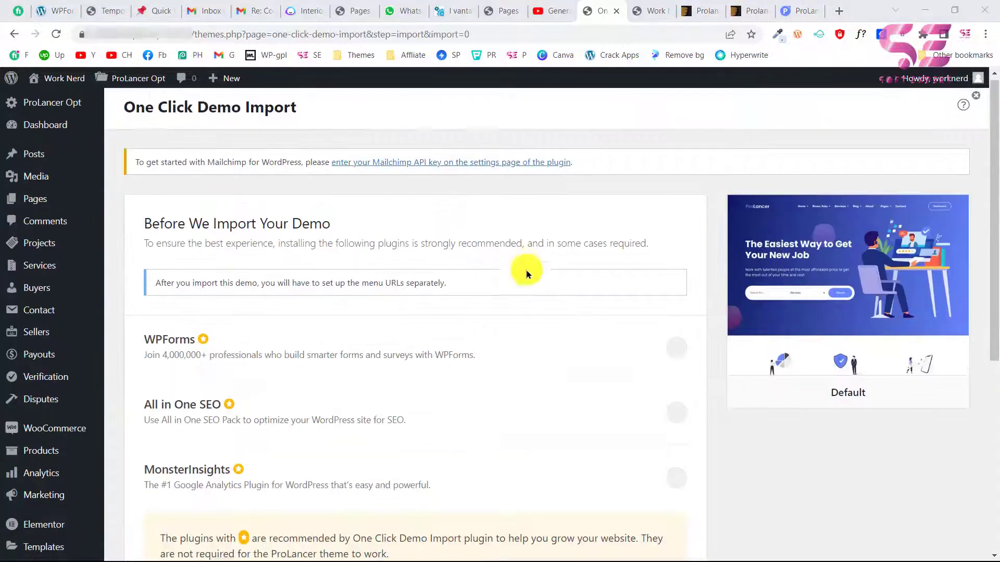
pyautogui.scroll(-3, 525, 270)
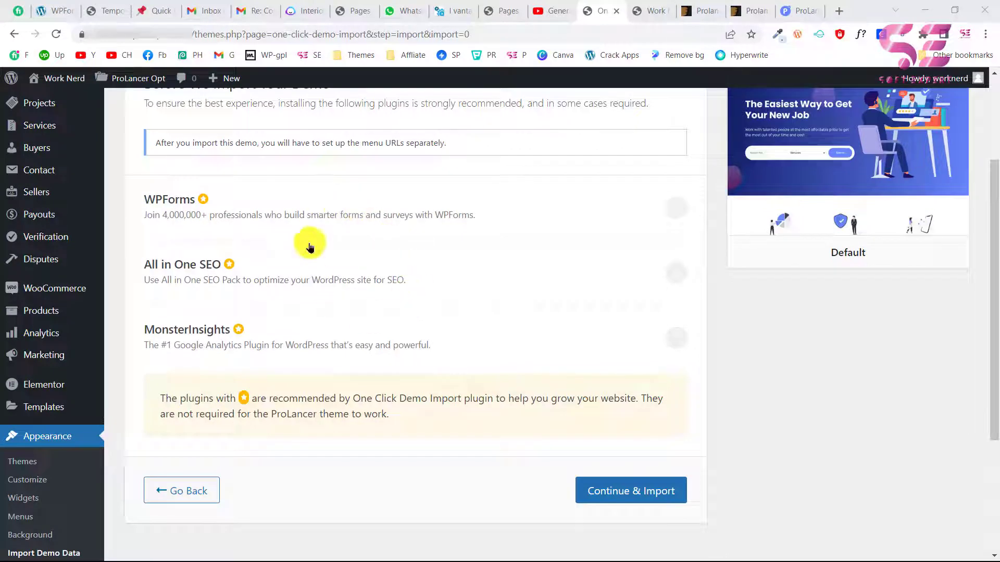
pyautogui.scroll(-1, 447, 343)
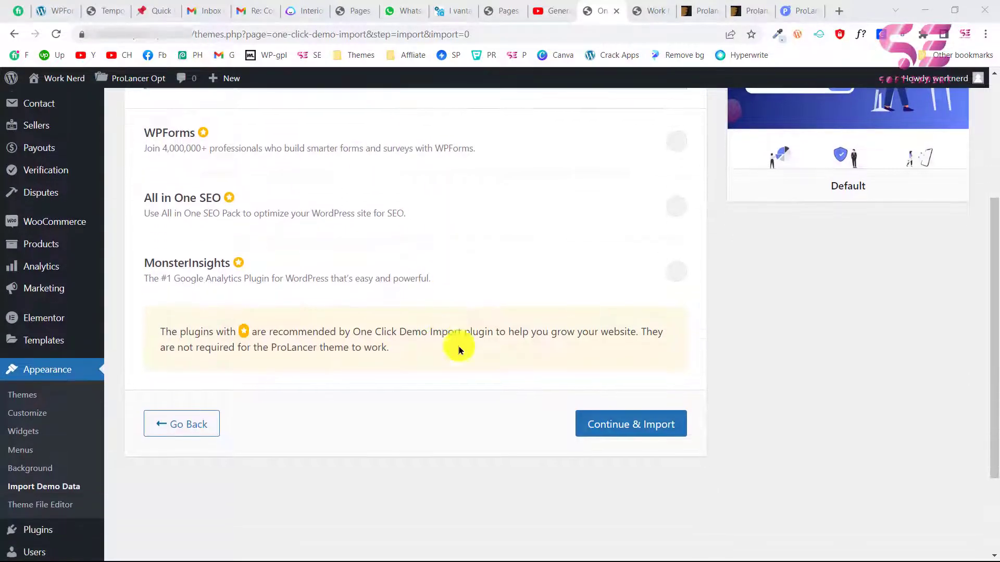
pyautogui.click(649, 424)
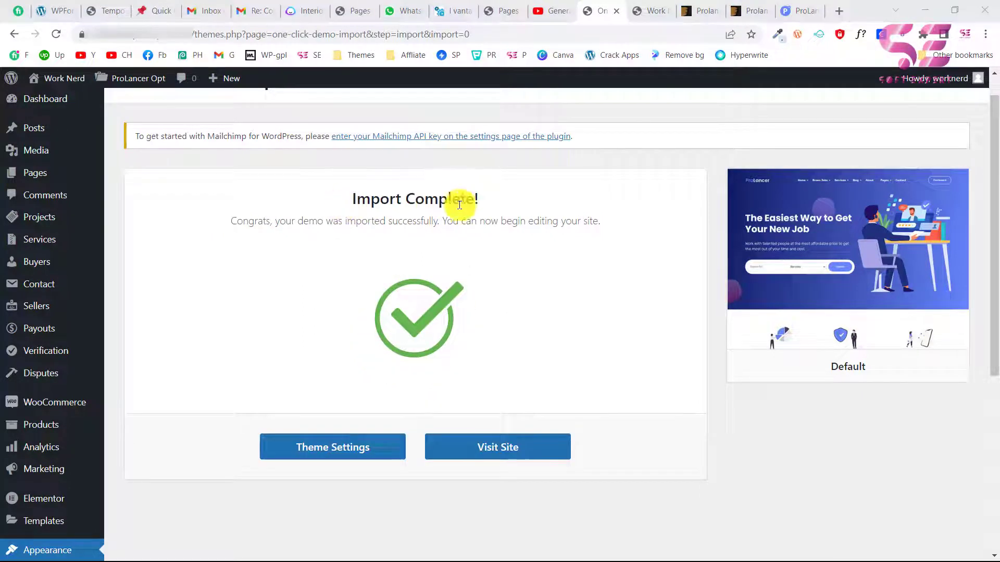
pyautogui.click(494, 446)
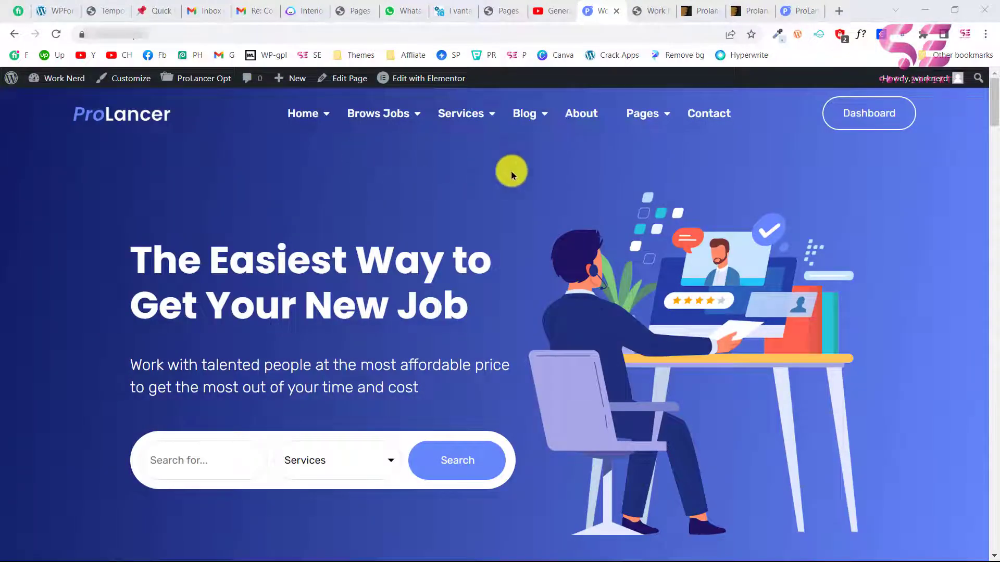
# Scroll the live ProLancer homepage from the hero section down to the footer to review the imported demo content.
pyautogui.scroll(-15, 597, 254)
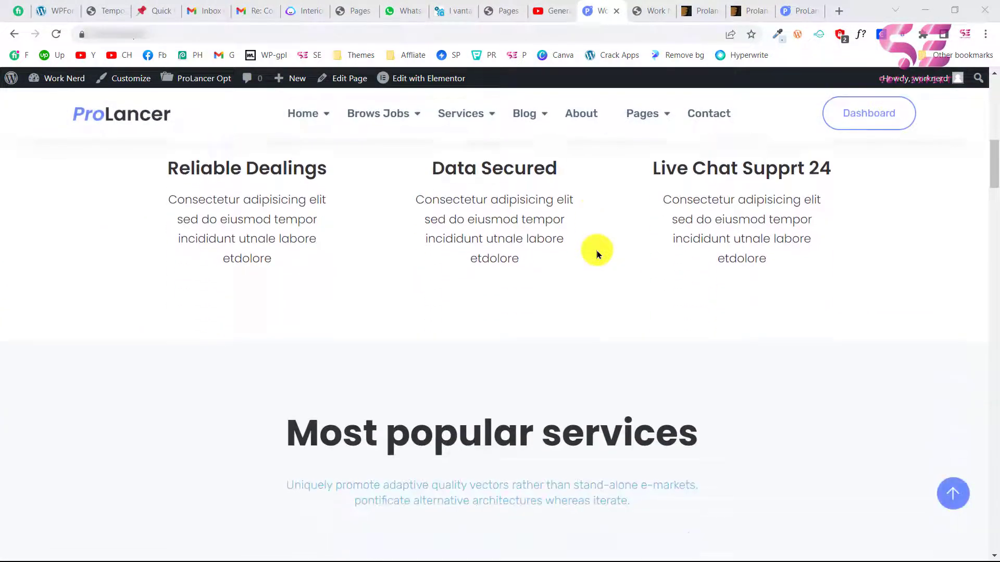
pyautogui.scroll(-18, 597, 253)
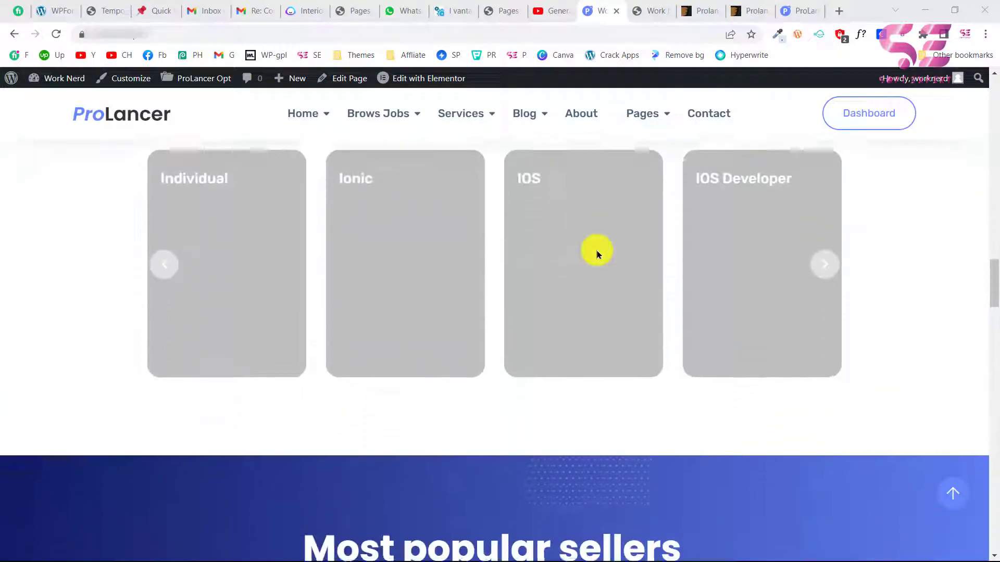
pyautogui.scroll(-15, 597, 253)
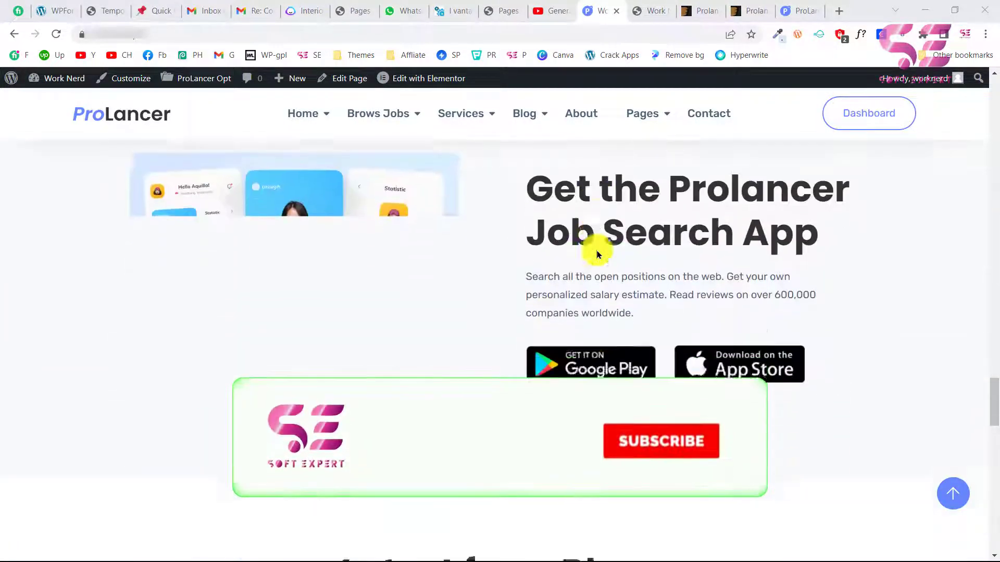
pyautogui.scroll(-15, 597, 254)
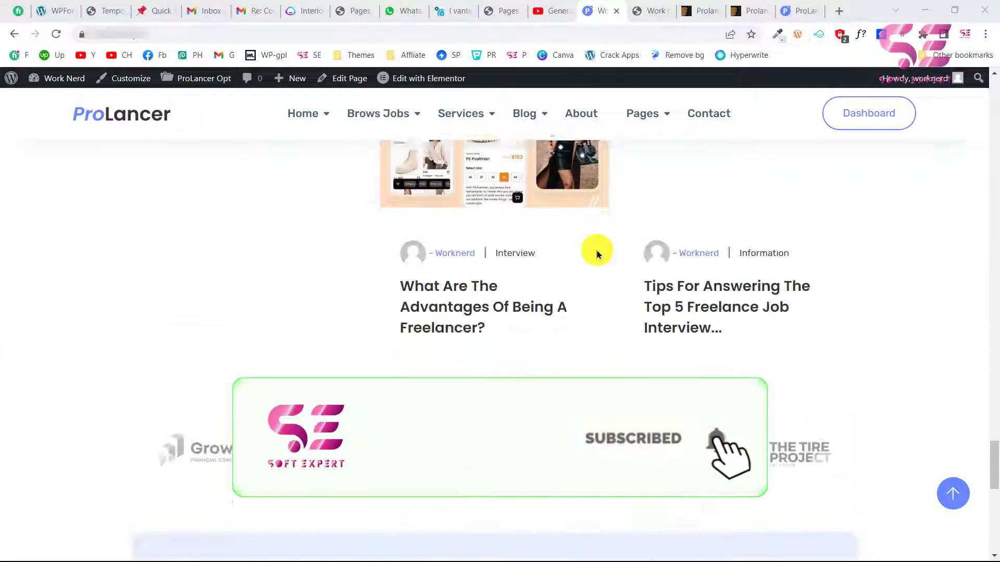
pyautogui.scroll(-6, 598, 254)
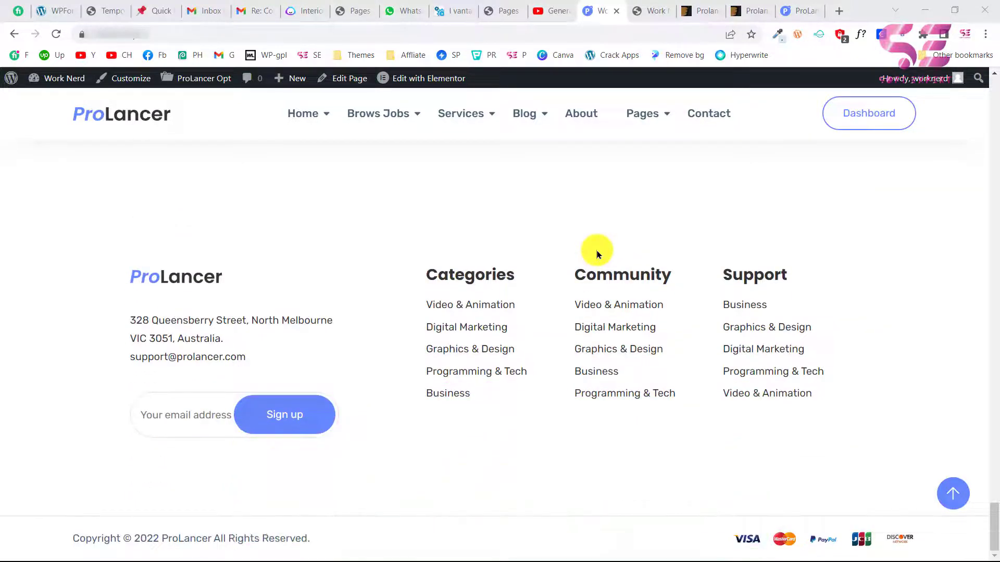